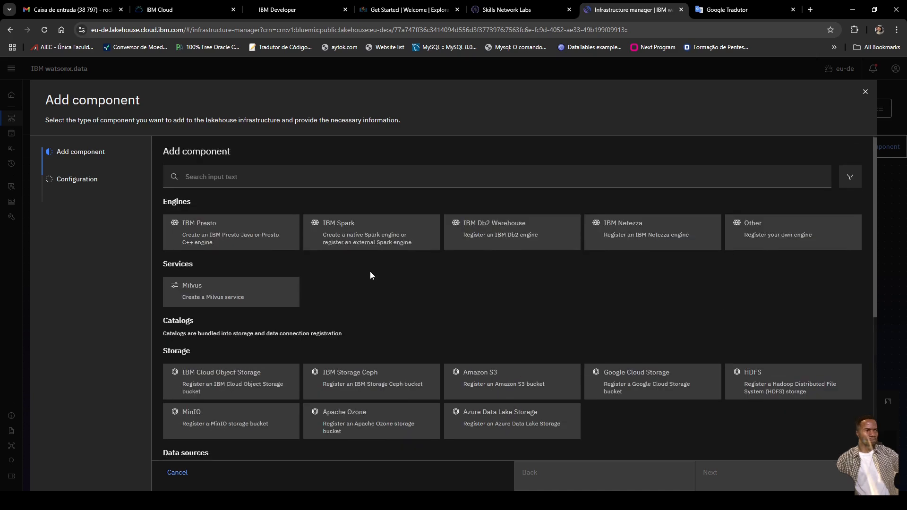
# Step: Scroll to Data sources in the Add component dialog and select the PostgreSQL card
pyautogui.scroll(-3, 370, 272)
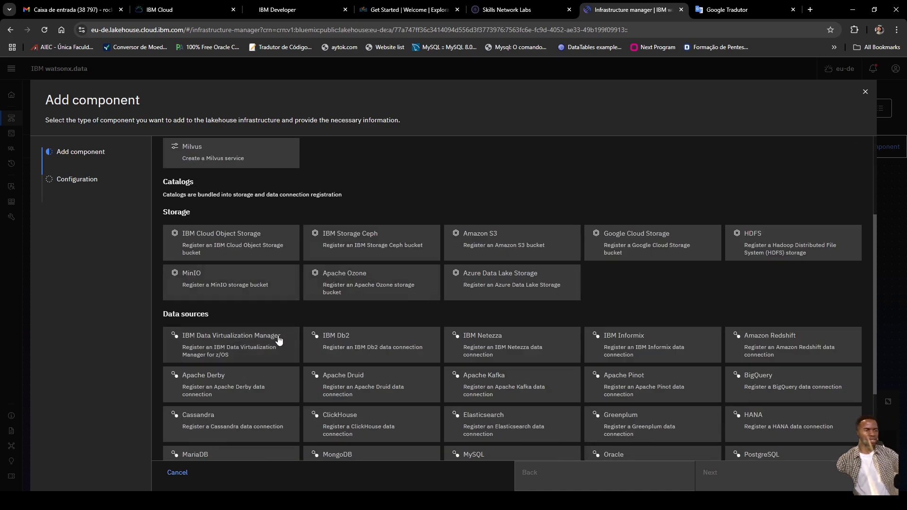
pyautogui.scroll(2, 278, 336)
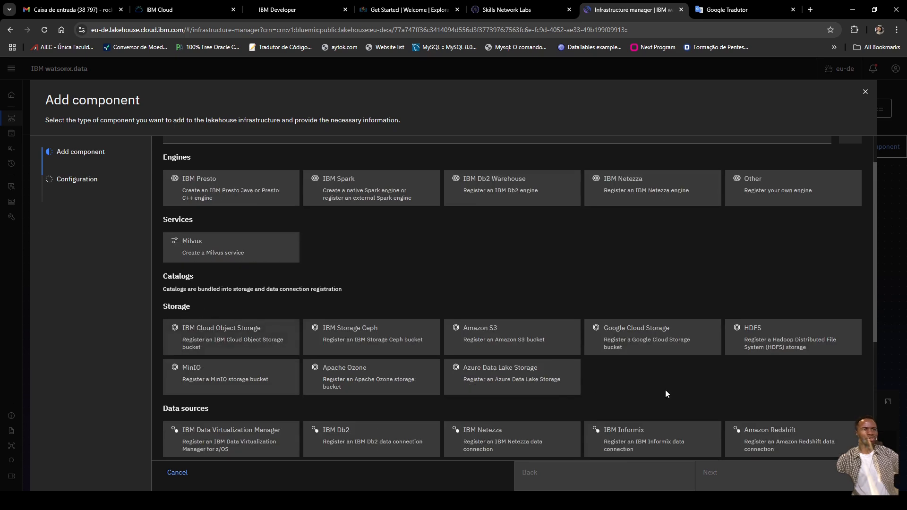
pyautogui.scroll(-2, 671, 385)
pyautogui.scroll(-4, 672, 388)
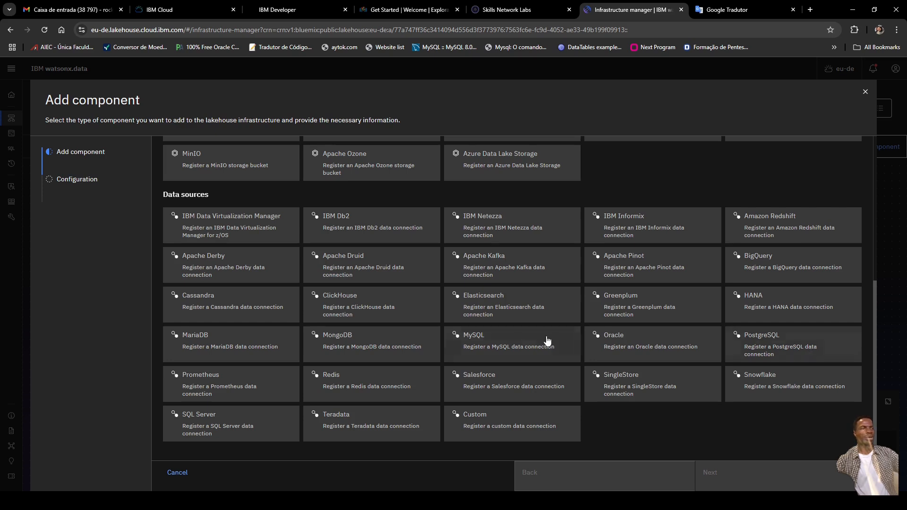
pyautogui.click(789, 349)
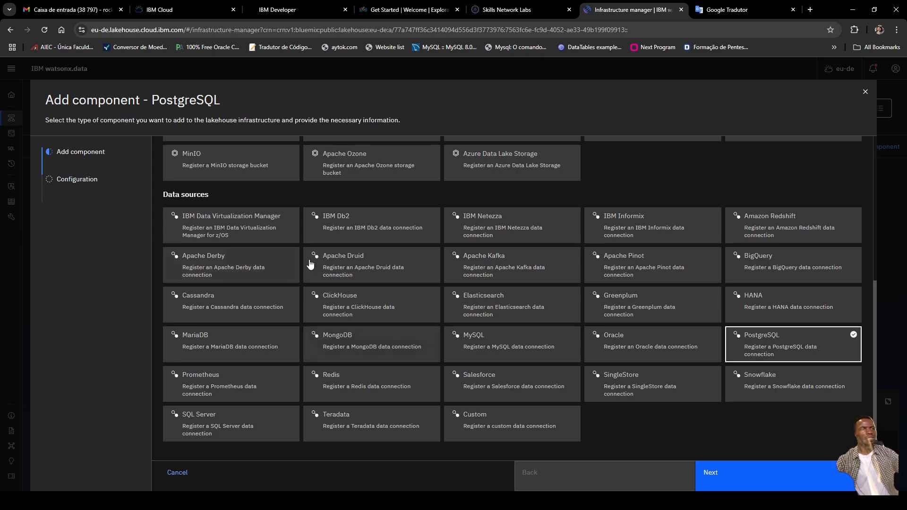
# Step: Settle on PostgreSQL rather than Oracle and advance to the Configuration form
pyautogui.click(714, 346)
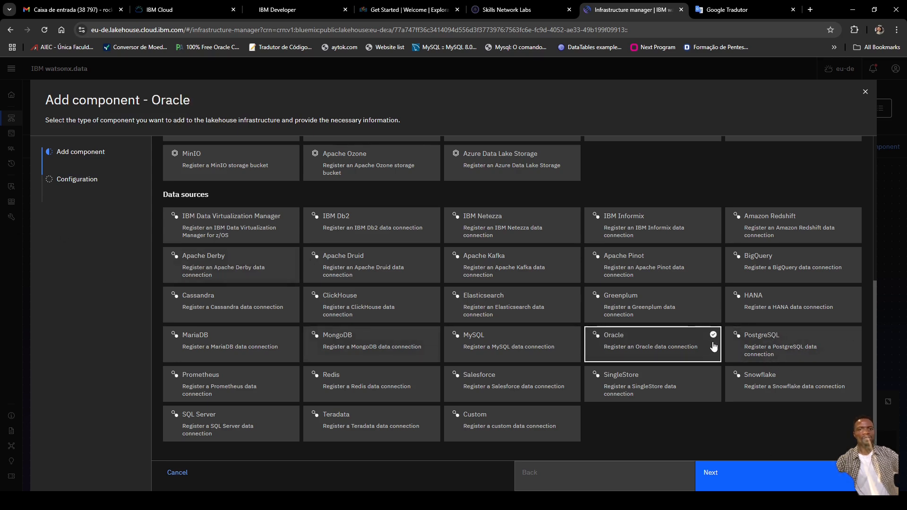
pyautogui.click(798, 341)
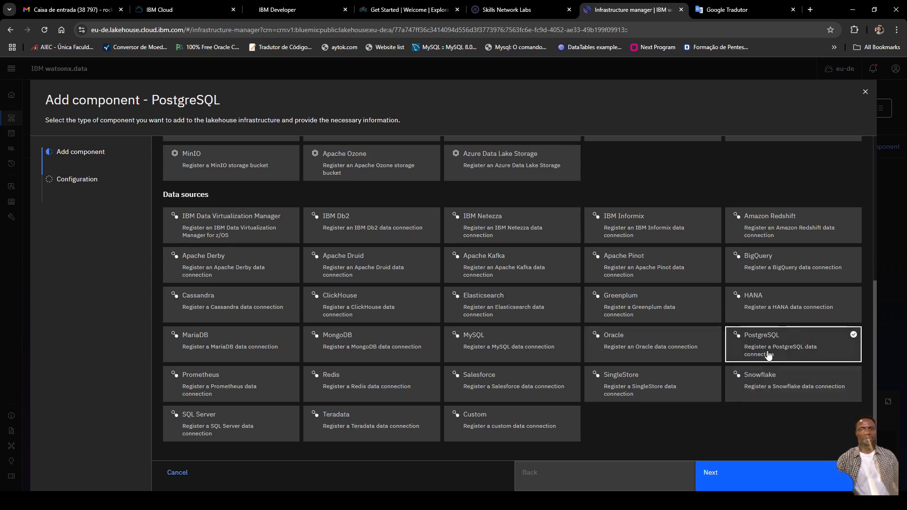
pyautogui.click(694, 349)
pyautogui.click(794, 338)
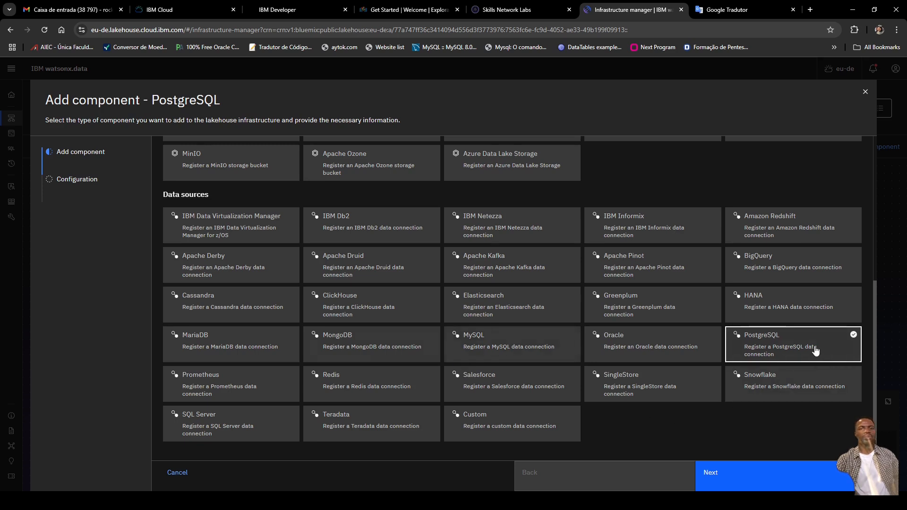
pyautogui.click(746, 473)
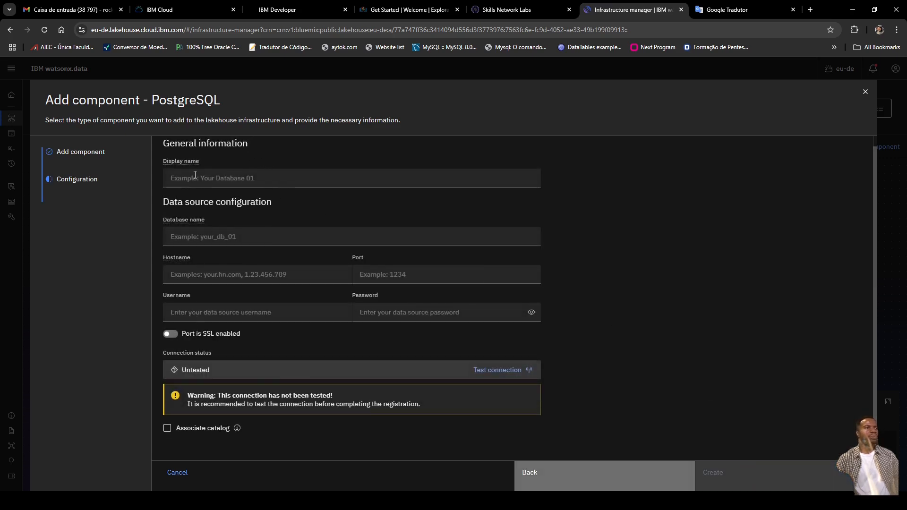
# Step: Enter heroku_database as the connection's display name, then switch the recording to the CMD scene
pyautogui.click(224, 179)
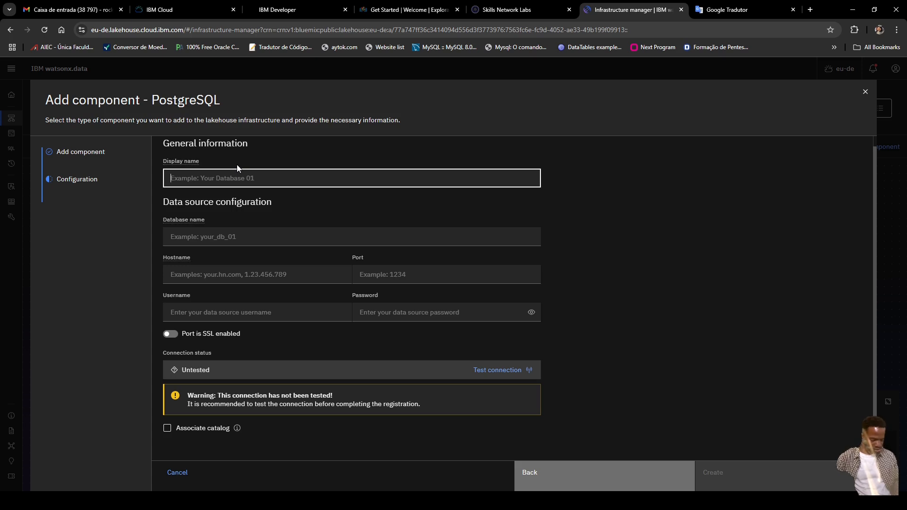
pyautogui.write('herok')
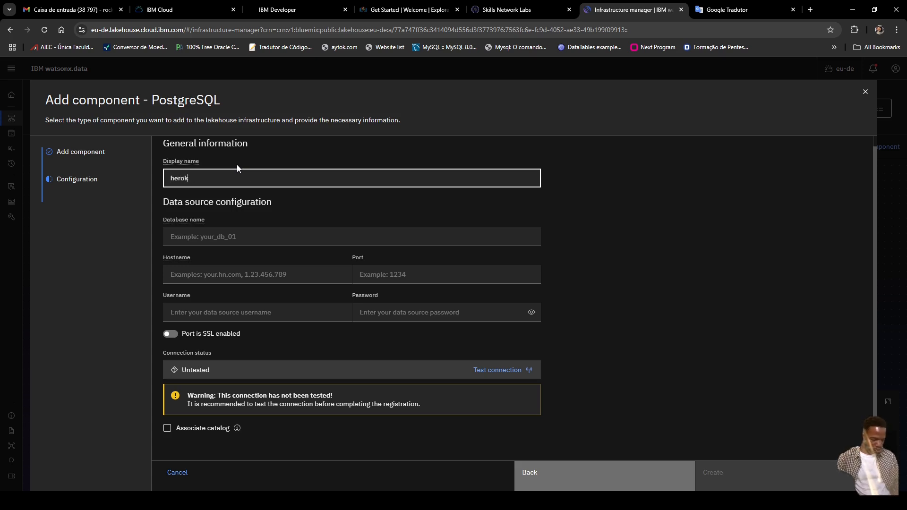
pyautogui.write('u_database')
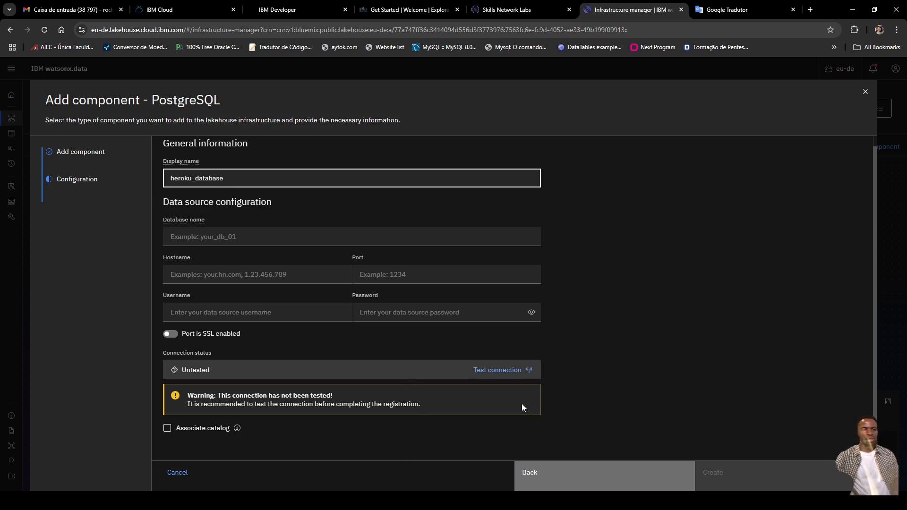
pyautogui.click(633, 501)
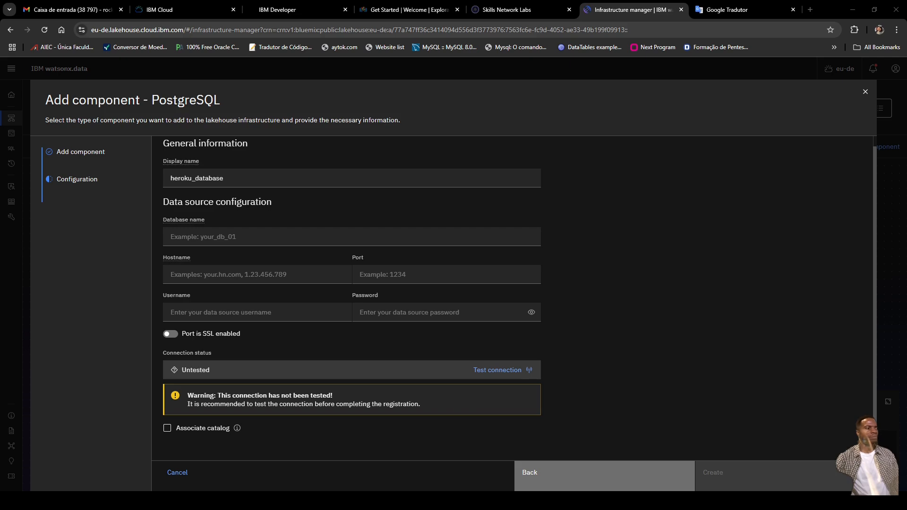
pyautogui.click(107, 414)
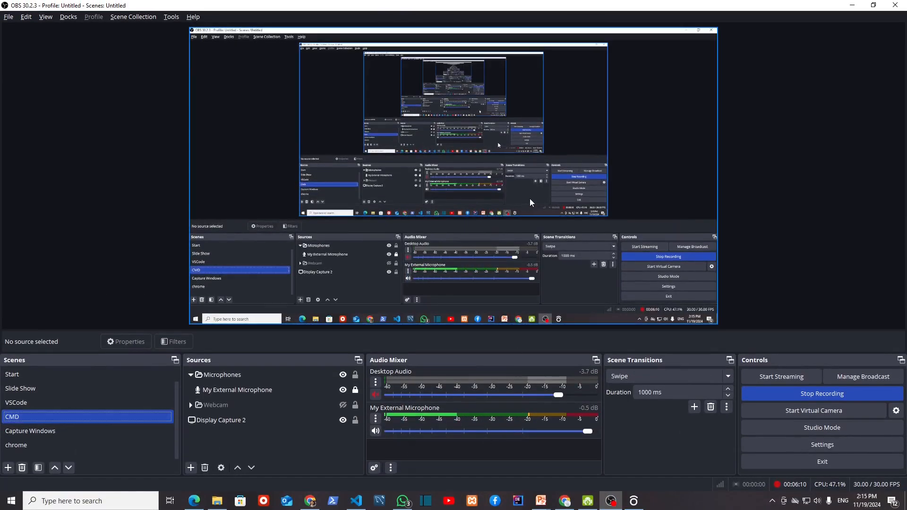
# Step: Open a Command Prompt and run heroku -a pylau, answering y
pyautogui.press('super+r')
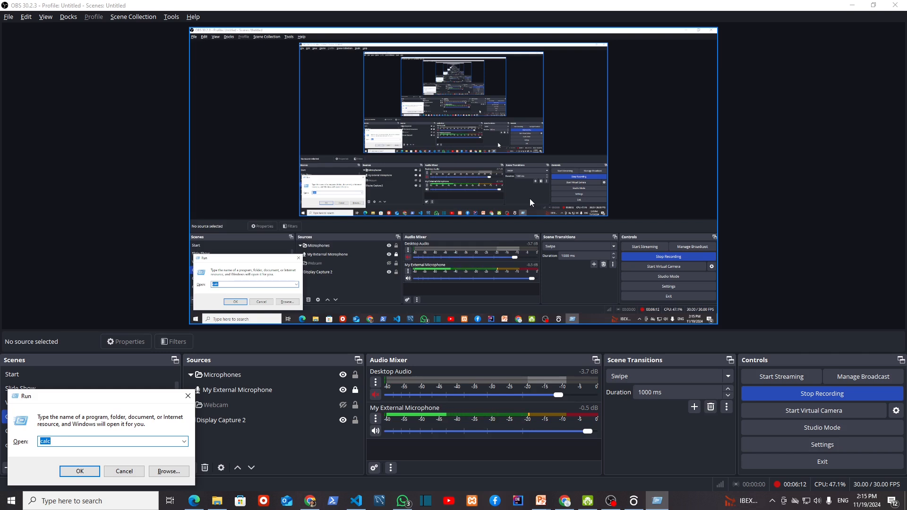
pyautogui.write('cmd')
pyautogui.press('Return')
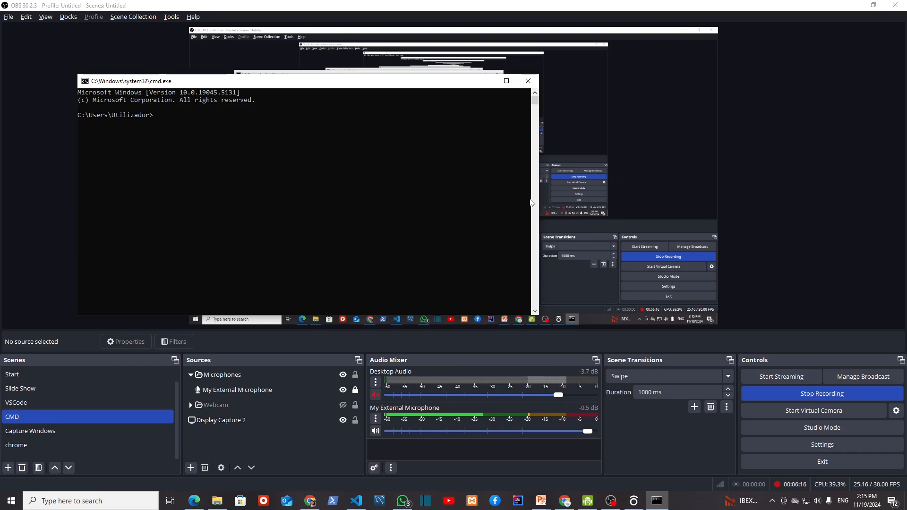
pyautogui.write('heroku -a pylau')
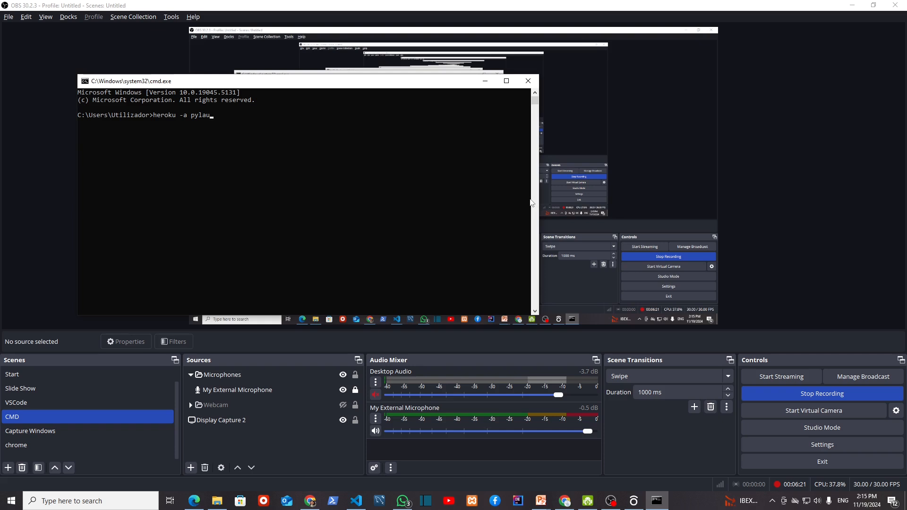
pyautogui.press('Return')
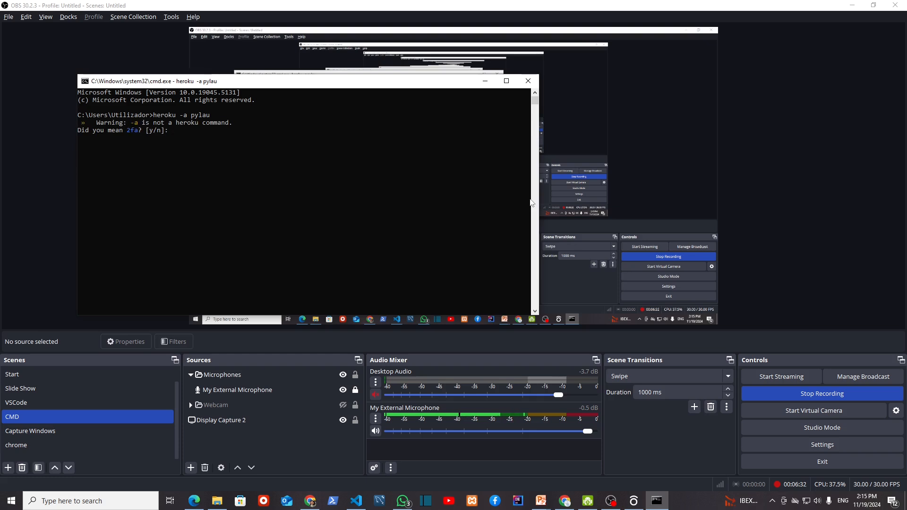
pyautogui.write('y')
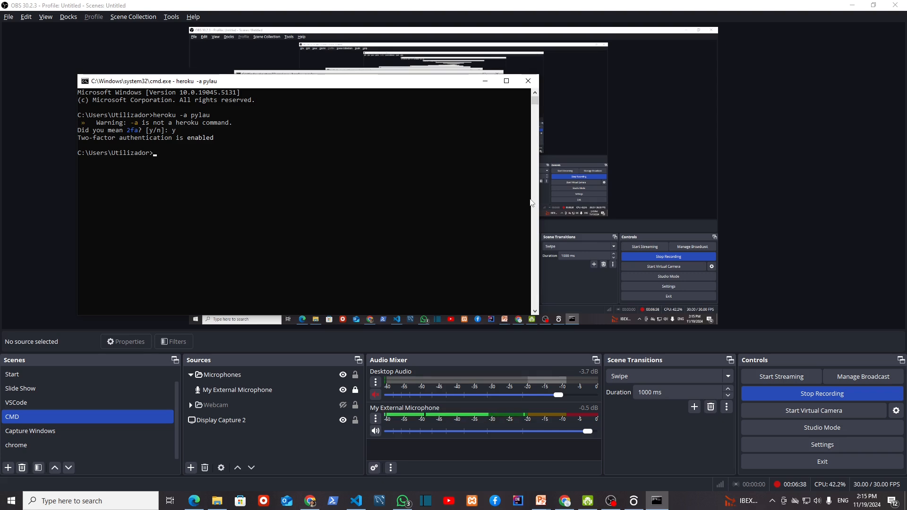
# Step: Run heroku -a pylau pg:psql and answer y to the suggested command
pyautogui.press('Up')
pyautogui.write('pg:')
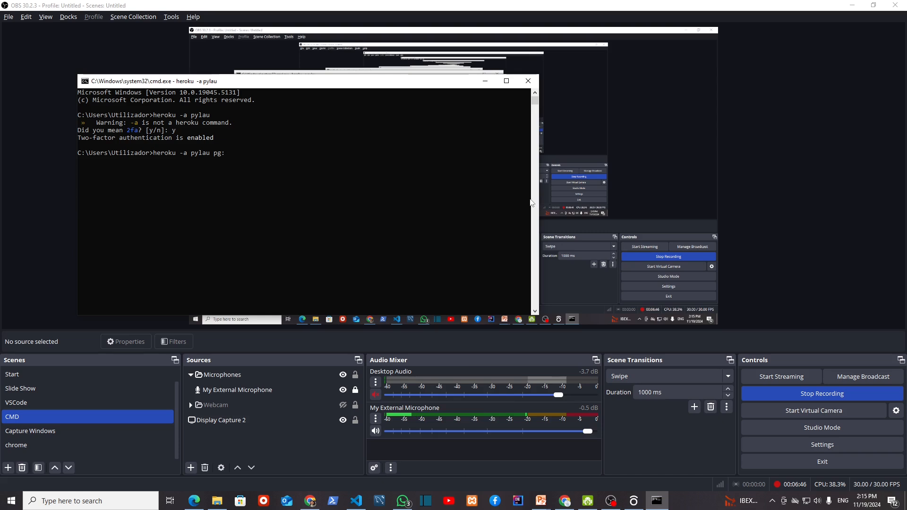
pyautogui.write('psq')
pyautogui.press('BackSpace')
pyautogui.press('BackSpace')
pyautogui.write('sl')
pyautogui.press('BackSpace')
pyautogui.press('BackSpace')
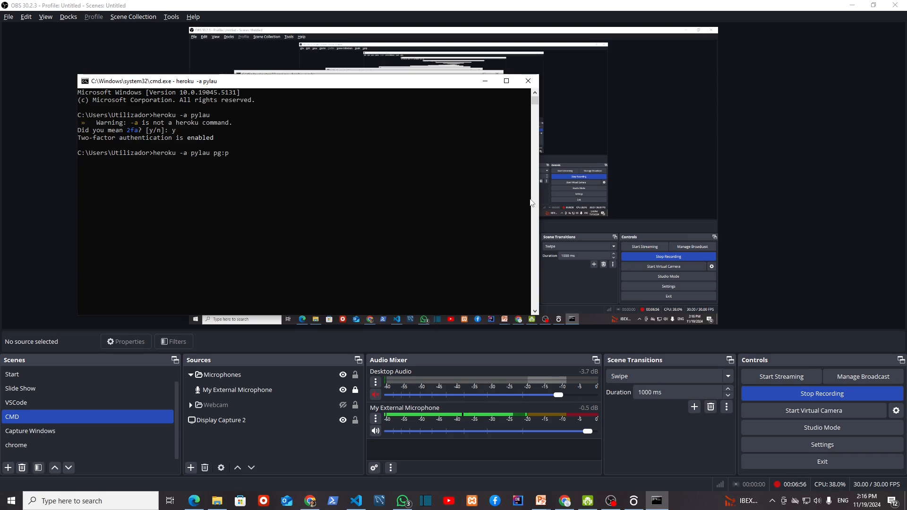
pyautogui.write('gsql')
pyautogui.press('BackSpace')
pyautogui.press('BackSpace')
pyautogui.press('BackSpace')
pyautogui.press('BackSpace')
pyautogui.write('sql')
pyautogui.press('Return')
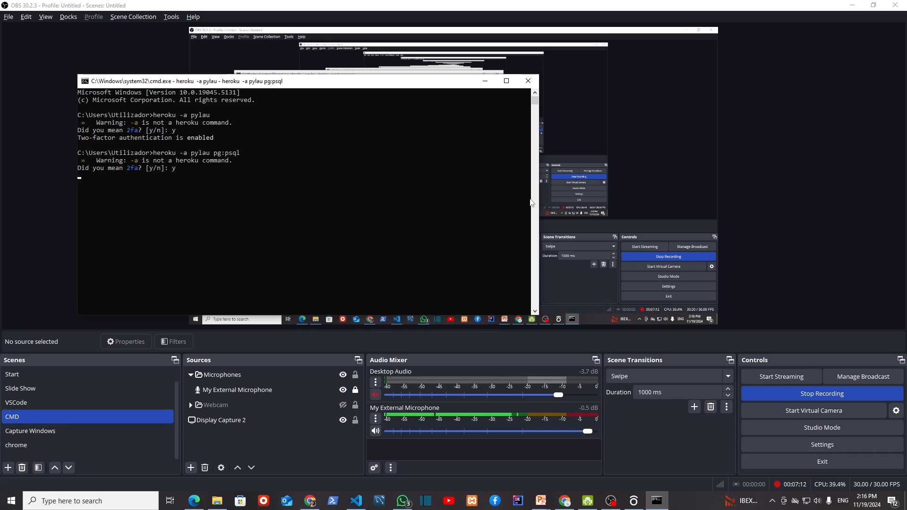
pyautogui.write('y')
pyautogui.press('Return')
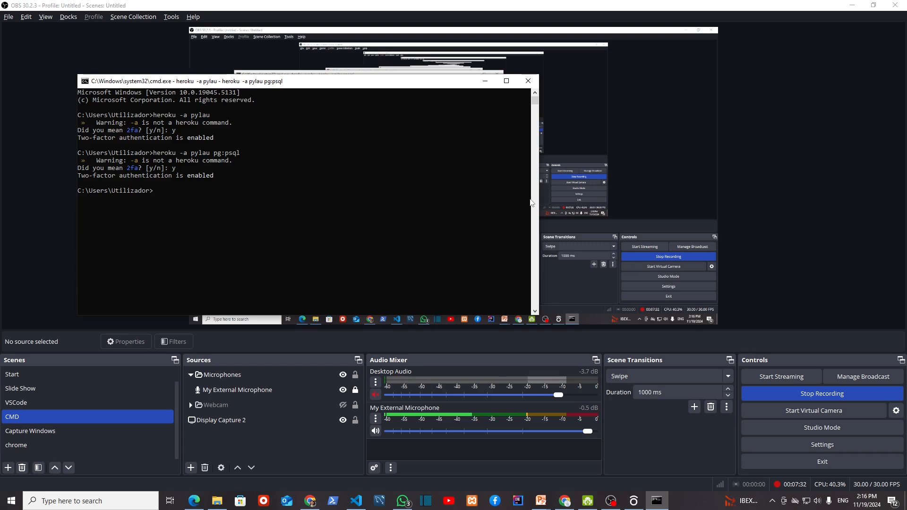
pyautogui.write('heroku')
# Step: Run heroku pg:sql -a pylau and list the database's tables with \dt
pyautogui.write('pg:sql')
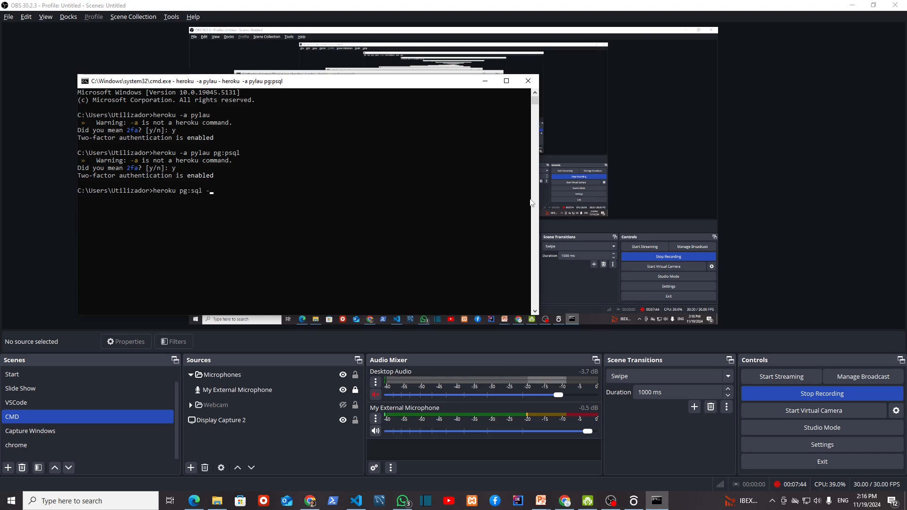
pyautogui.write(' -a ')
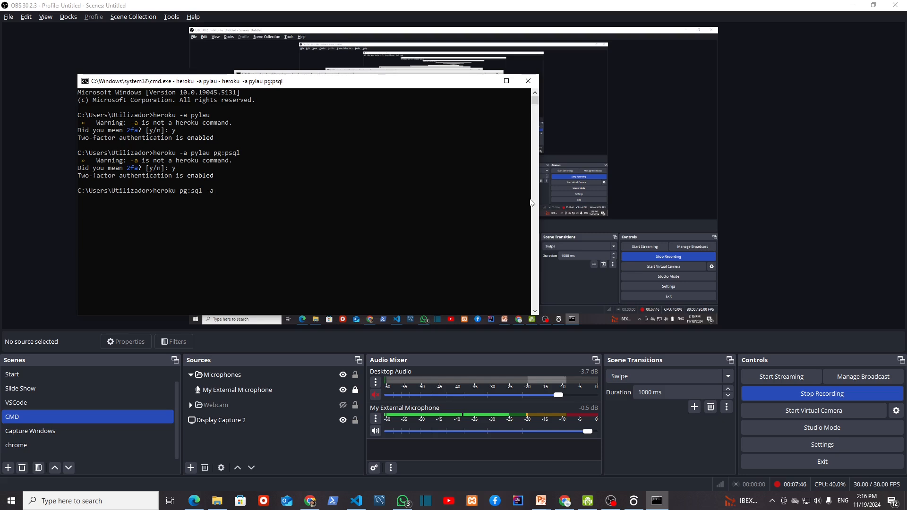
pyautogui.write('pylau')
pyautogui.press('Return')
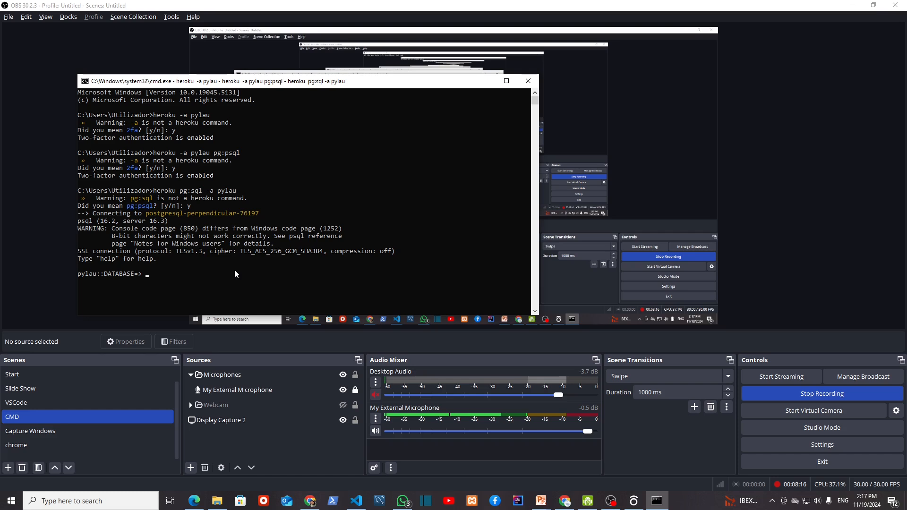
pyautogui.write('\\dt')
pyautogui.press('Return')
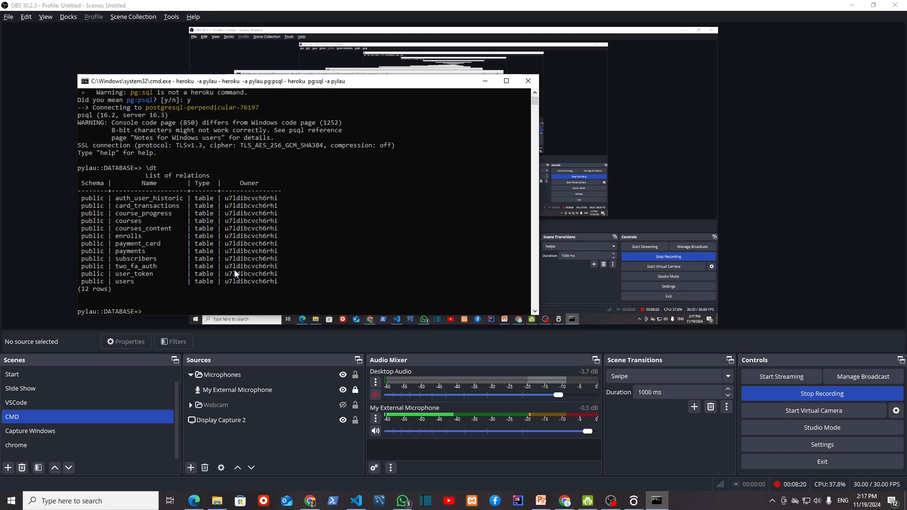
pyautogui.scroll(-2, 171, 218)
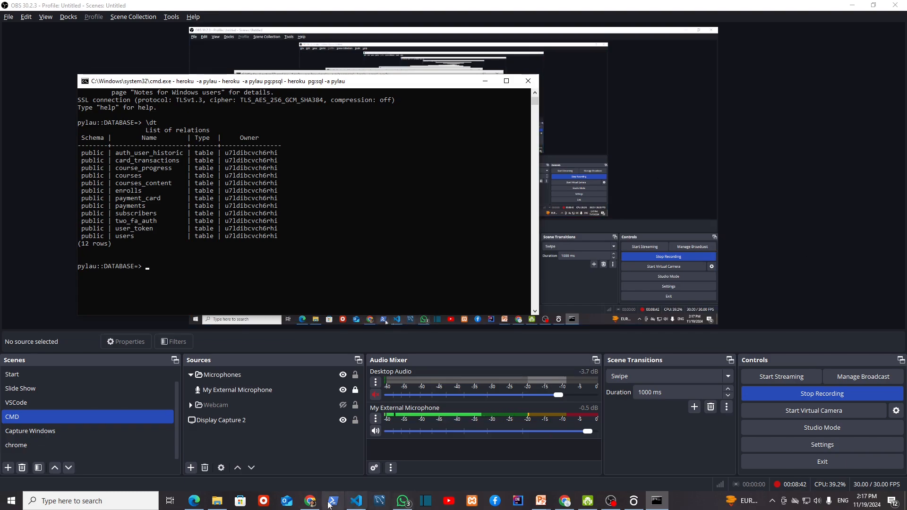
# Step: Return to the PostgreSQL form and switch the OBS recording to the chrome scene
pyautogui.click(311, 503)
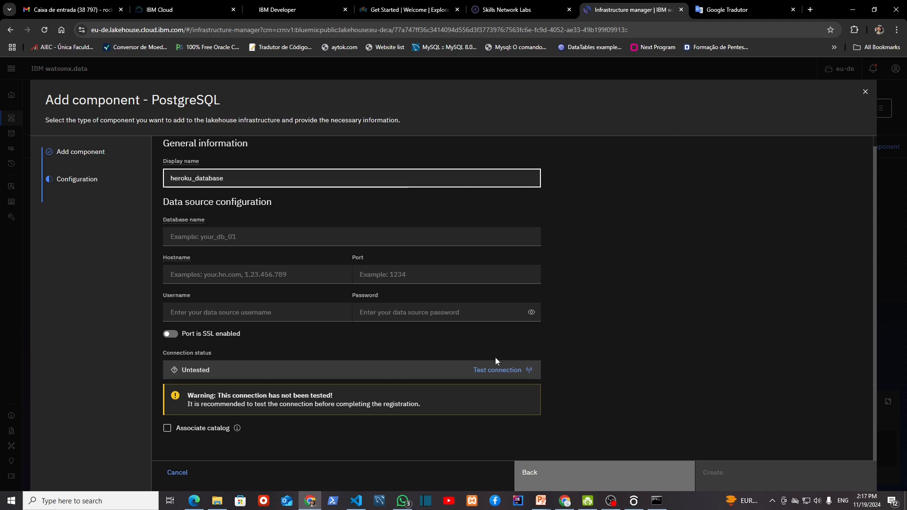
pyautogui.click(611, 500)
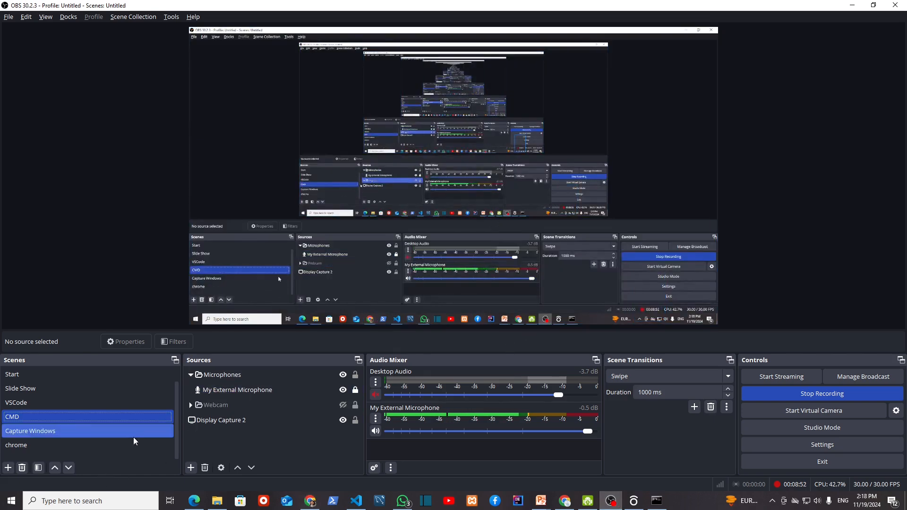
pyautogui.click(58, 403)
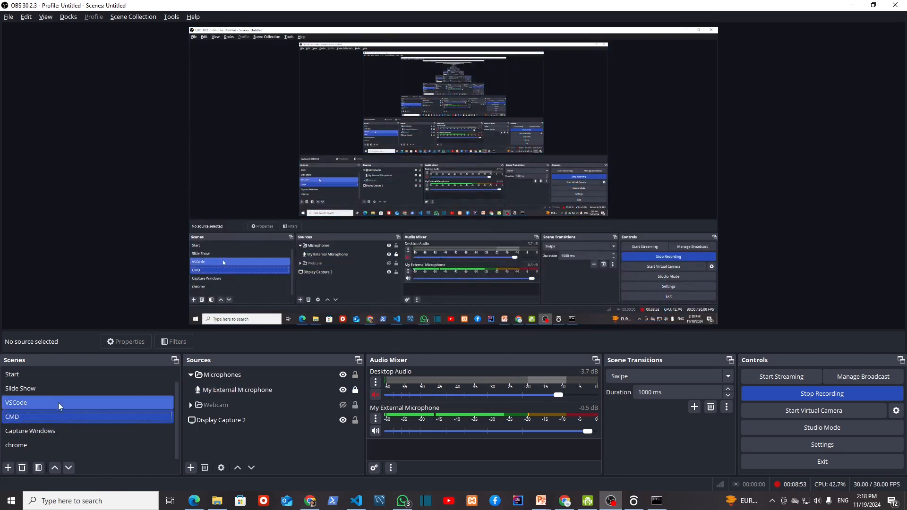
pyautogui.click(42, 448)
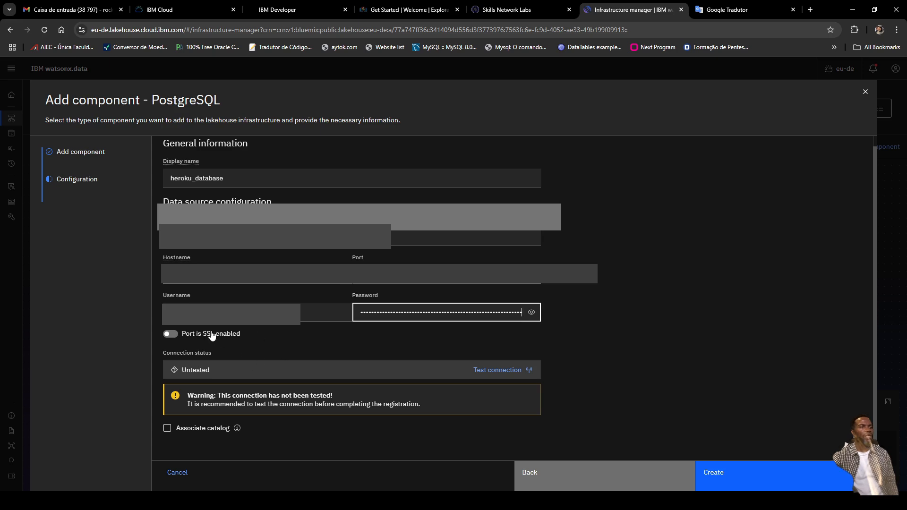
# Step: Test the PostgreSQL connection successfully, tick Associate catalog, and select the Catalog name field
pyautogui.click(506, 371)
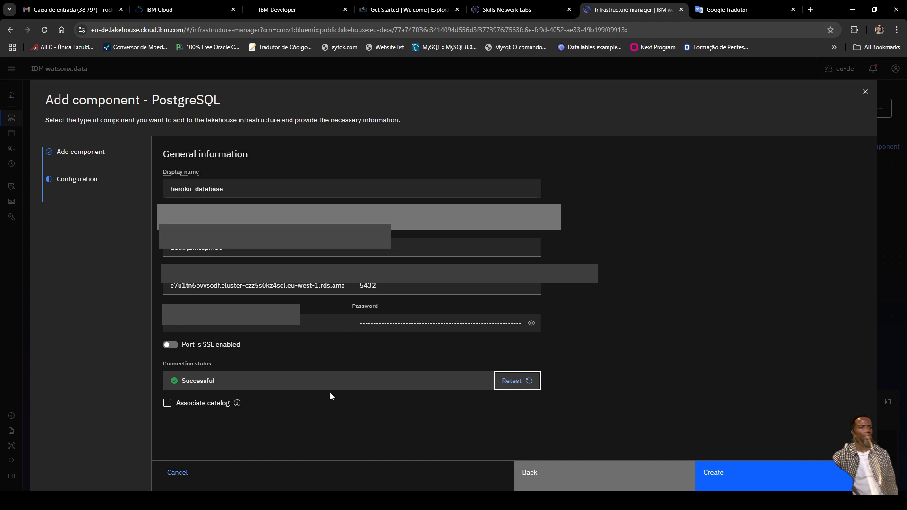
pyautogui.click(168, 404)
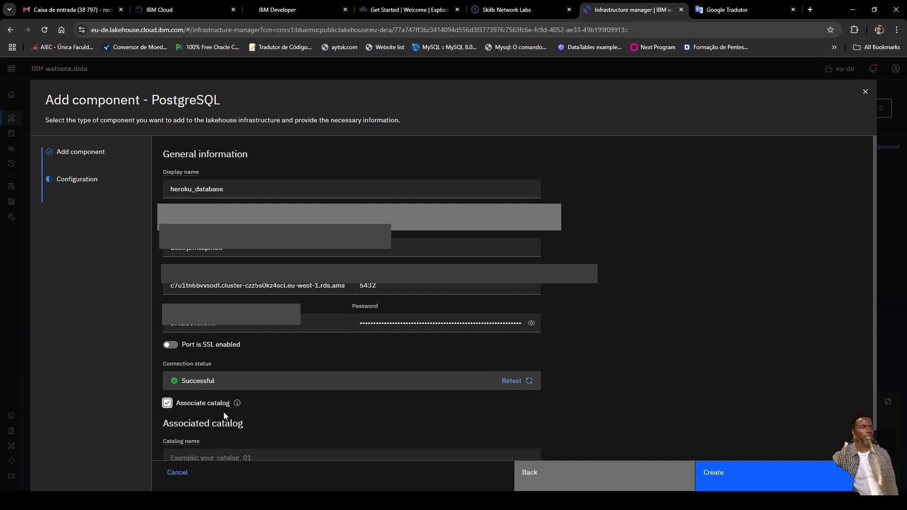
pyautogui.scroll(-1, 273, 419)
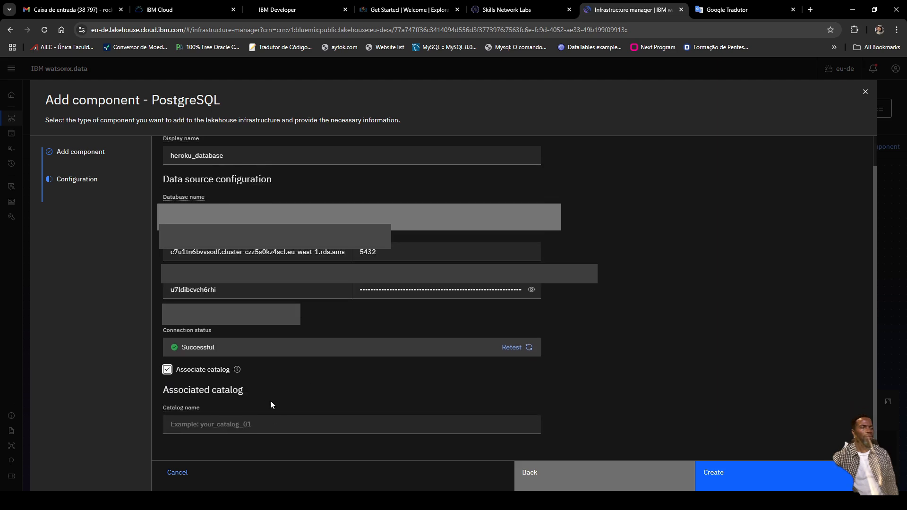
pyautogui.click(369, 431)
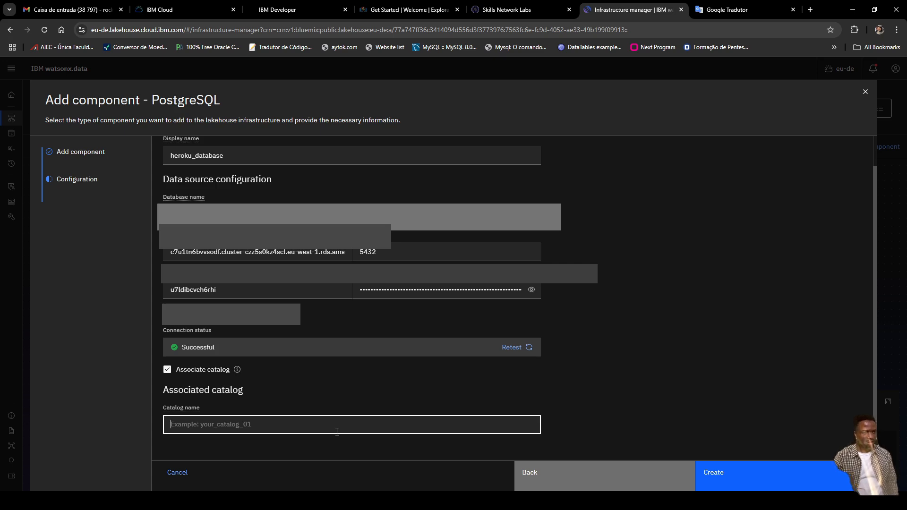
# Step: Enter heroku_catalog as the catalog name and create the heroku_database data source
pyautogui.write('ice')
pyautogui.press('BackSpace')
pyautogui.press('BackSpace')
pyautogui.write('heroku')
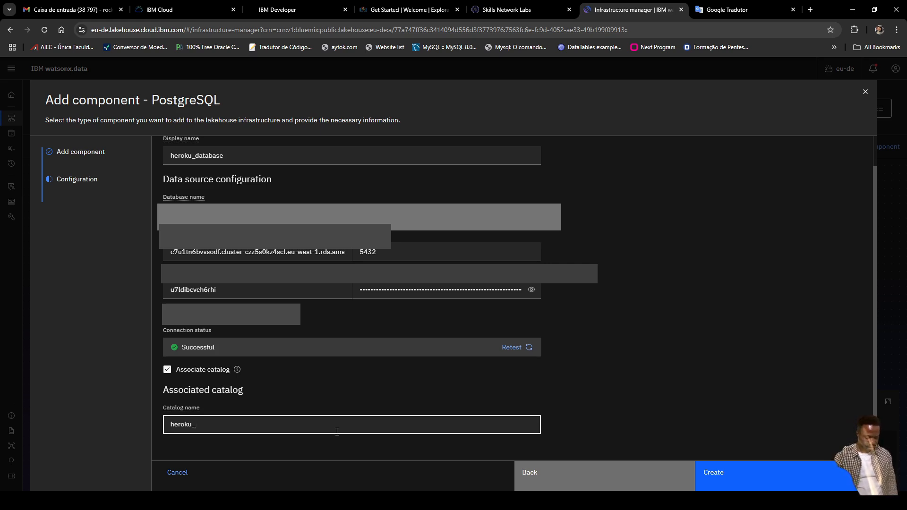
pyautogui.write('_cat')
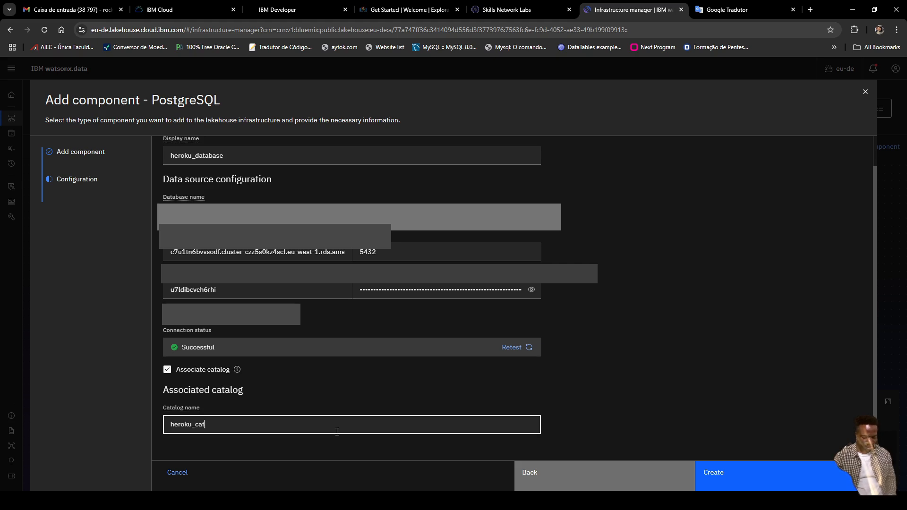
pyautogui.write('alog')
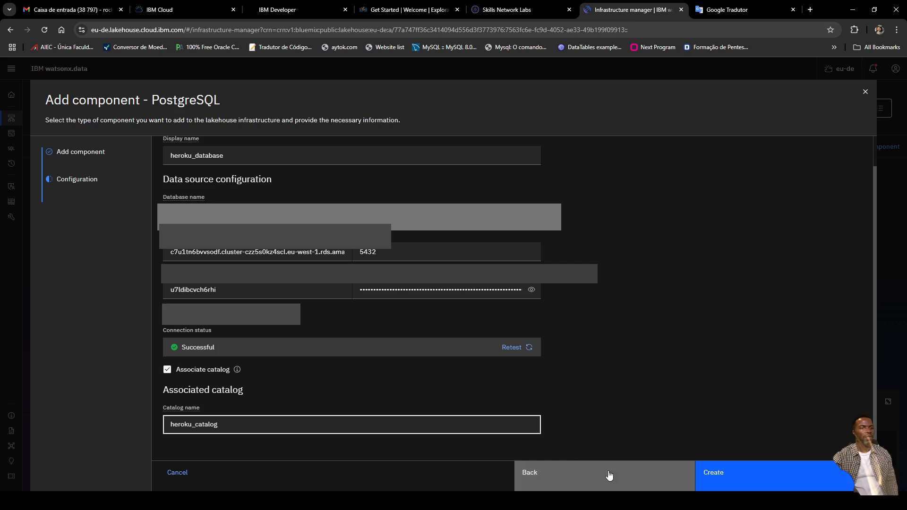
pyautogui.click(724, 475)
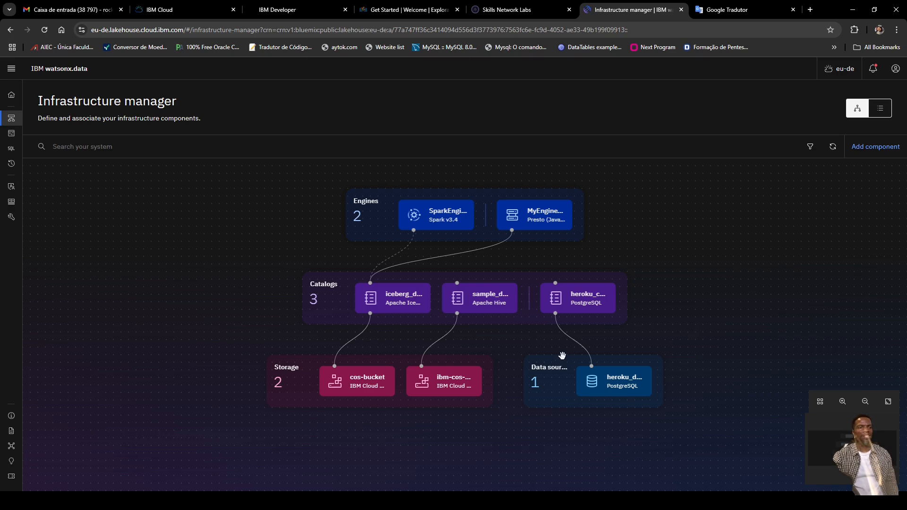
# Step: Inspect the heroku_catalog node linked to heroku_database in the Infrastructure manager topology
pyautogui.moveTo(599, 306)
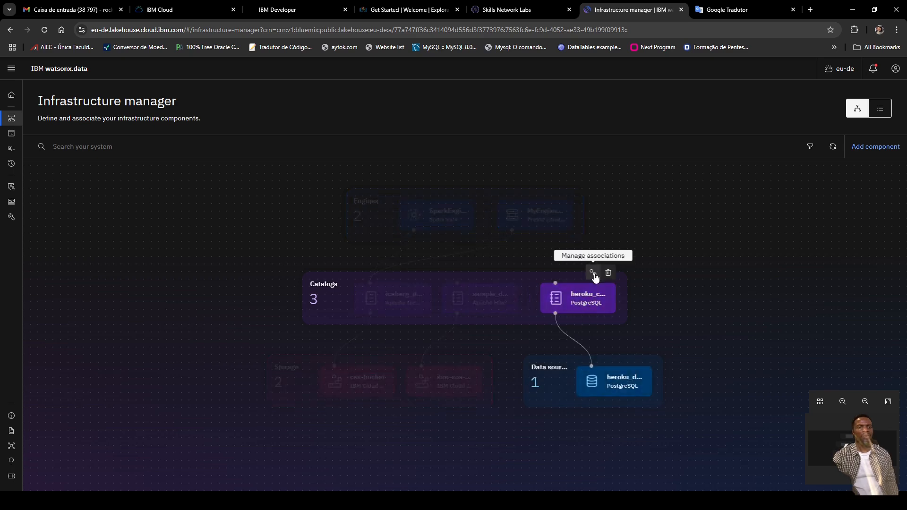
pyautogui.click(593, 273)
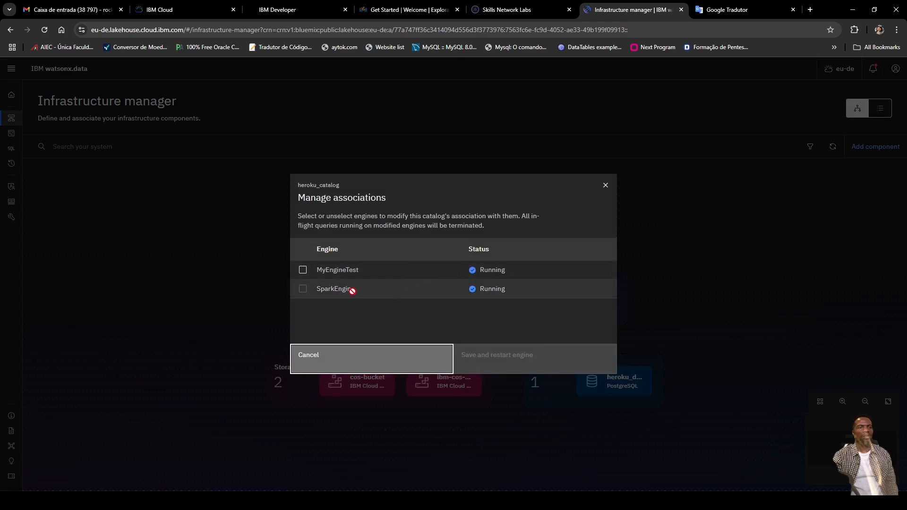
pyautogui.press('Tab')
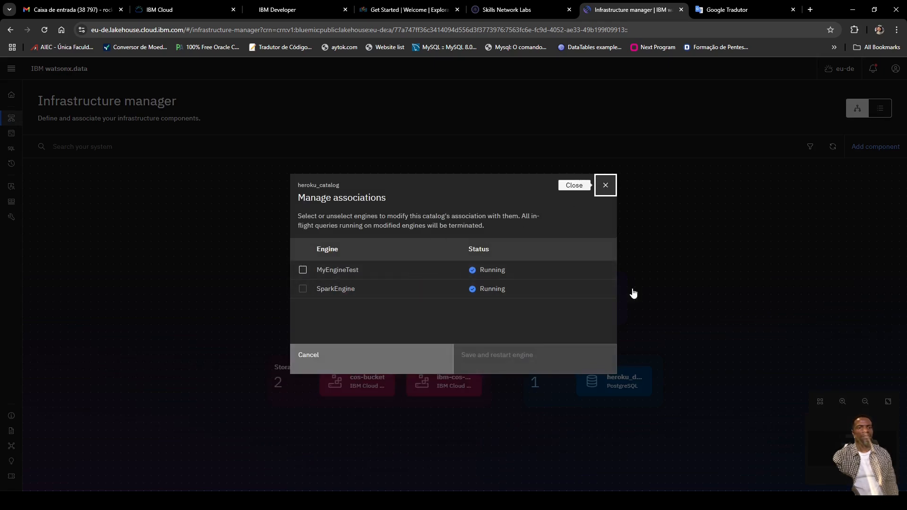
pyautogui.click(634, 294)
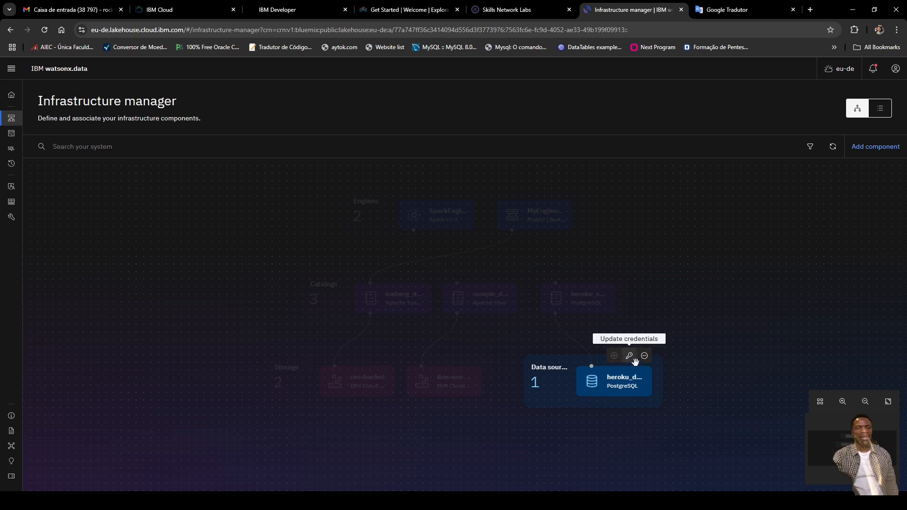
pyautogui.click(631, 360)
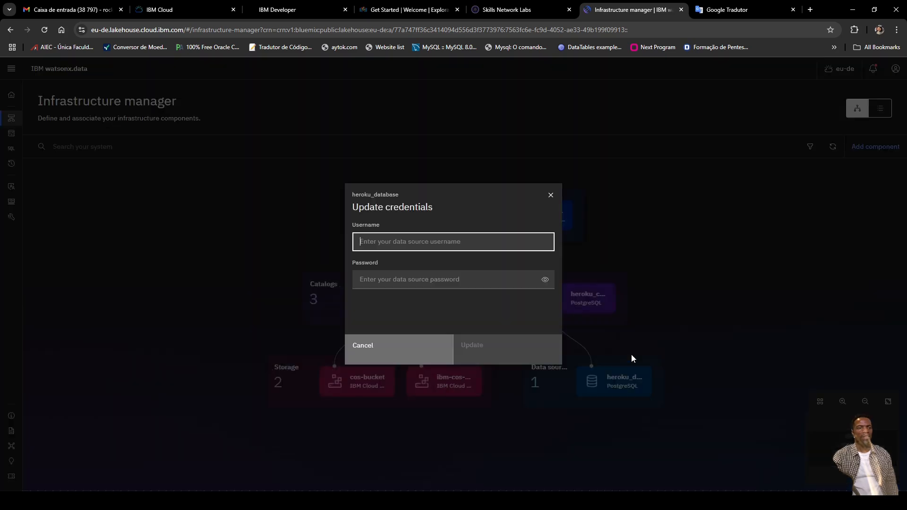
pyautogui.click(427, 359)
pyautogui.moveTo(644, 359)
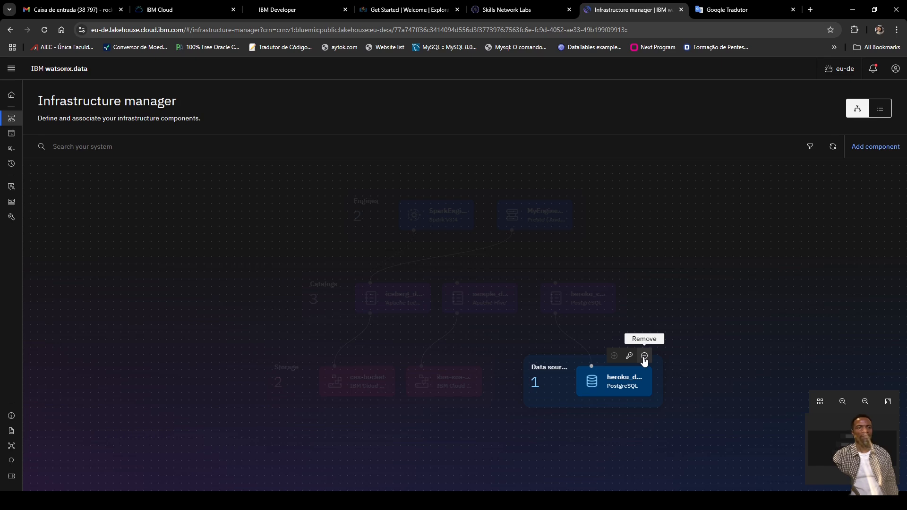
pyautogui.click(612, 383)
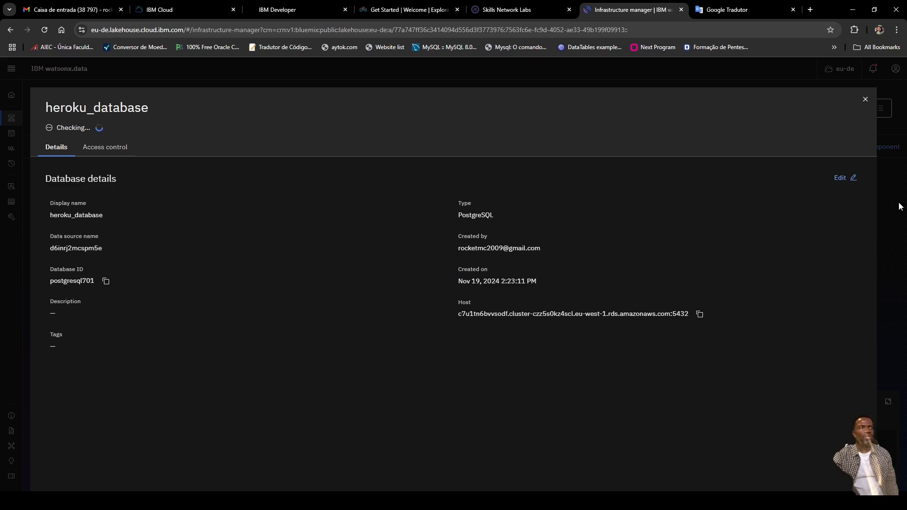
pyautogui.click(109, 148)
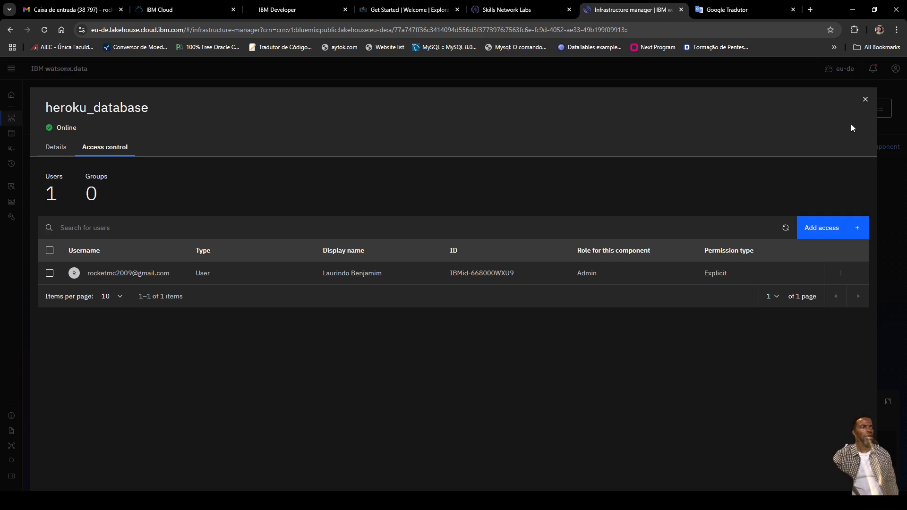
pyautogui.click(866, 99)
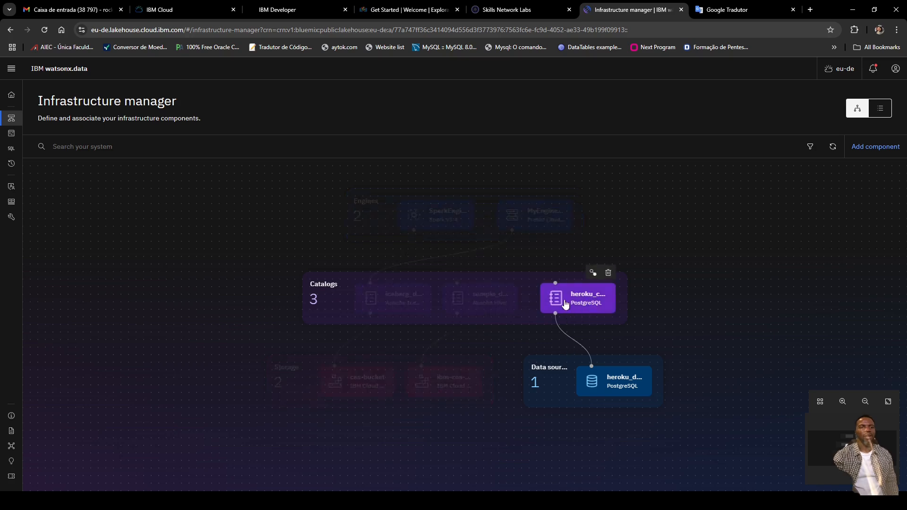
# Step: Associate heroku_catalog with the MyEngineTest Presto engine, saving and restarting the engine
pyautogui.moveTo(576, 292)
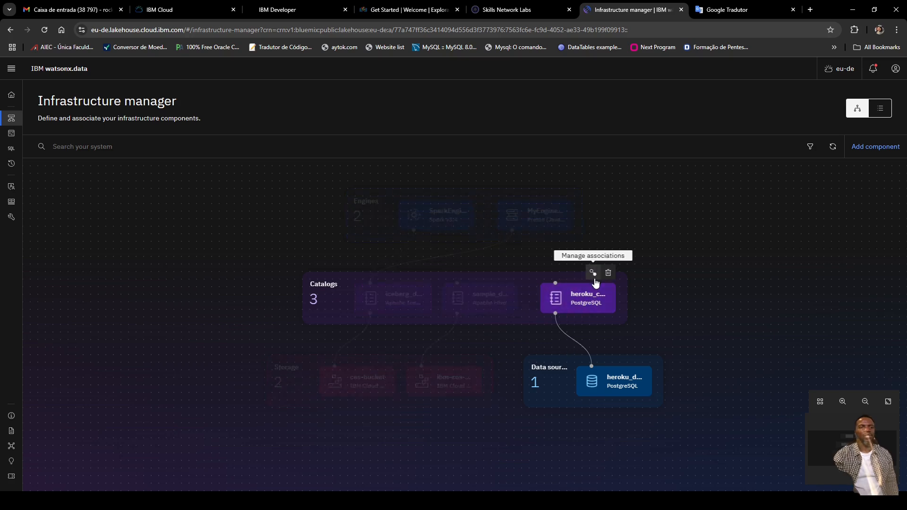
pyautogui.click(594, 273)
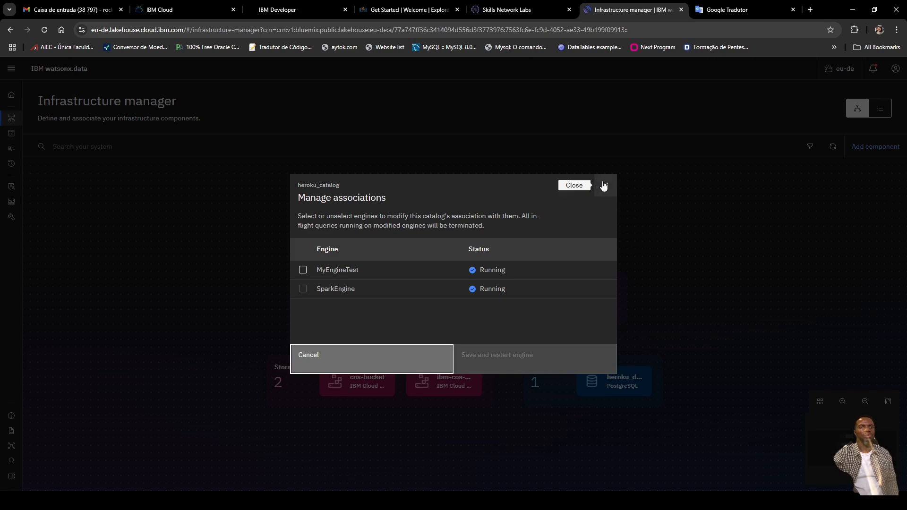
pyautogui.click(605, 185)
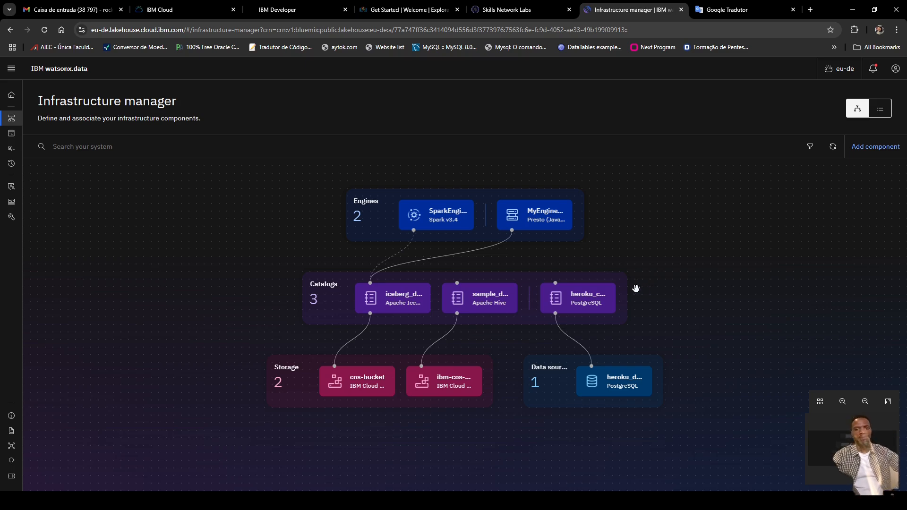
pyautogui.moveTo(599, 313)
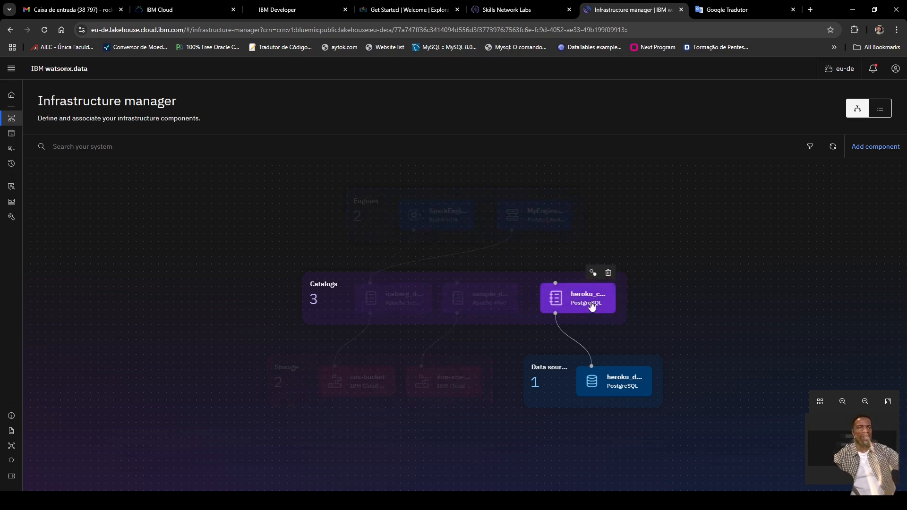
pyautogui.click(593, 274)
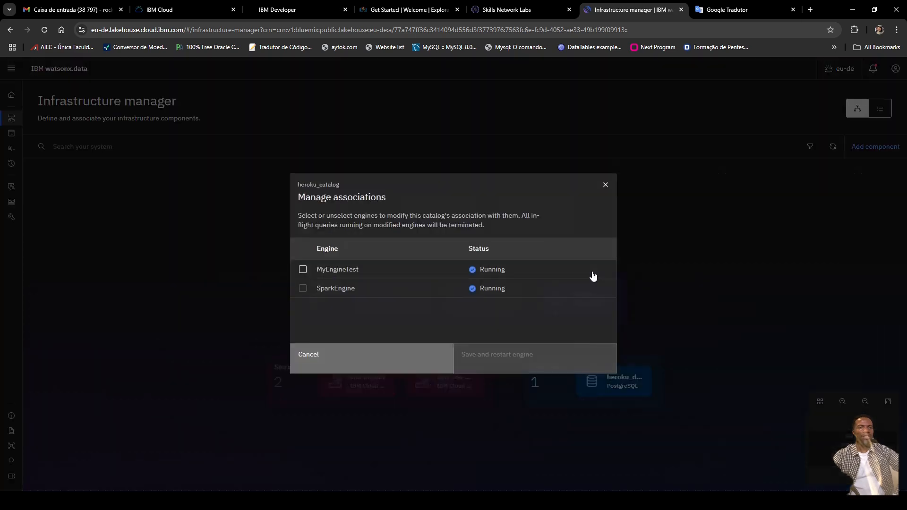
pyautogui.click(306, 291)
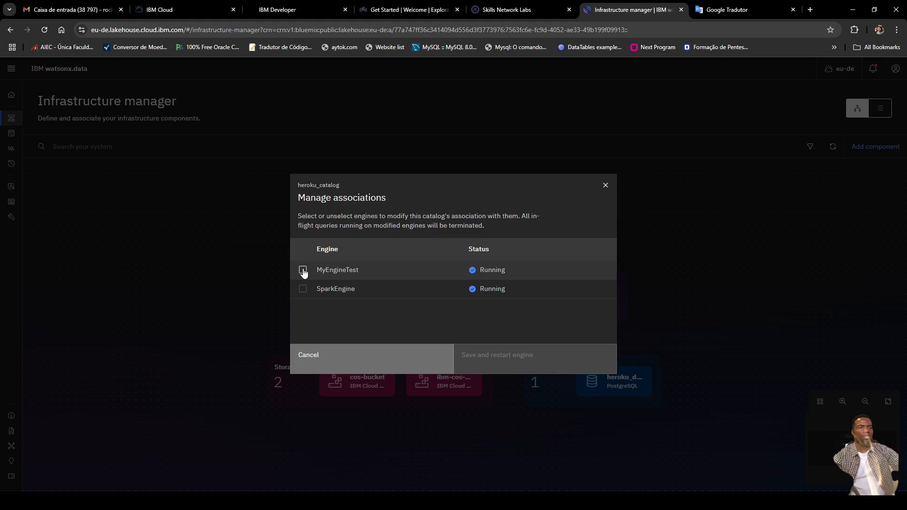
pyautogui.click(303, 271)
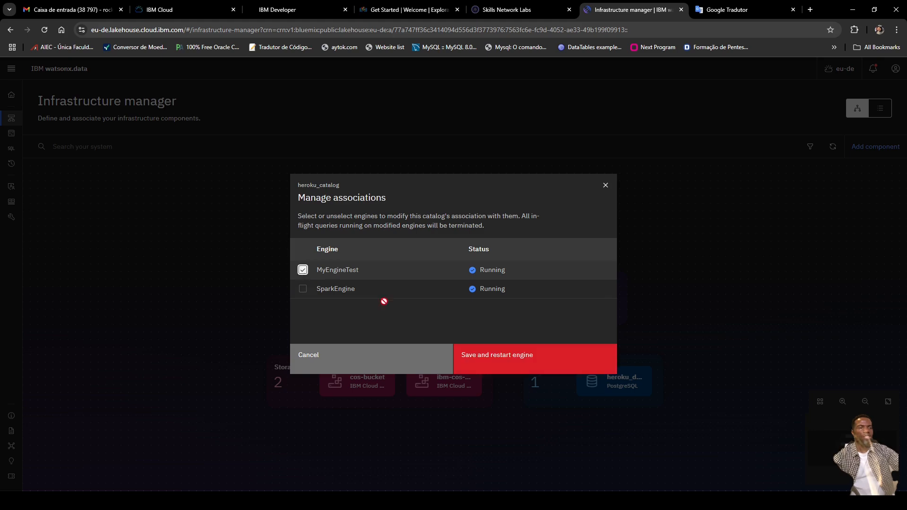
pyautogui.click(513, 364)
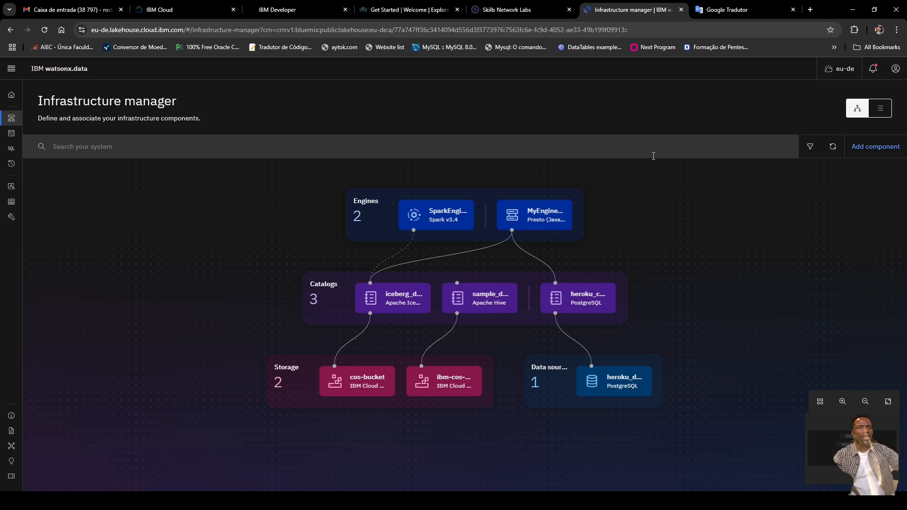
# Step: In Data manager, collapse iceberg_data and its schema_test schema, then expand heroku_catalog to show _heroku, heroku_ext and public
pyautogui.moveTo(2, 215)
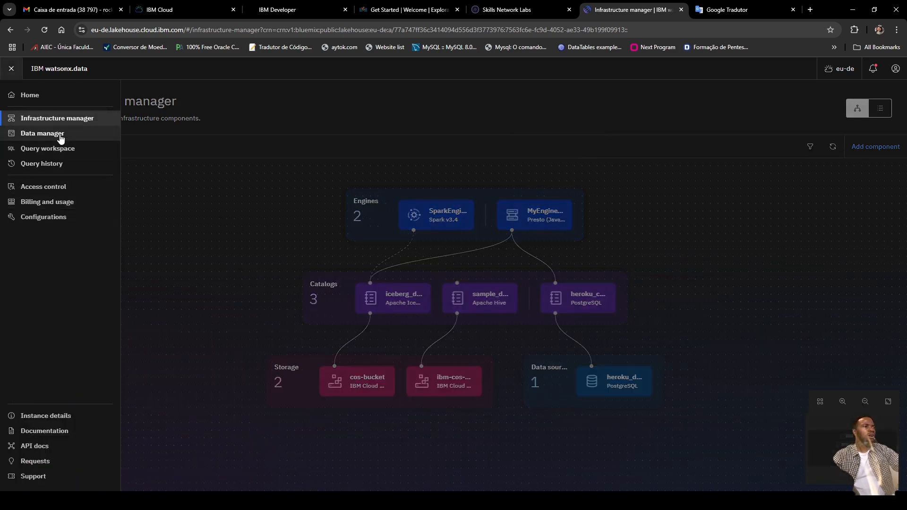
pyautogui.click(43, 134)
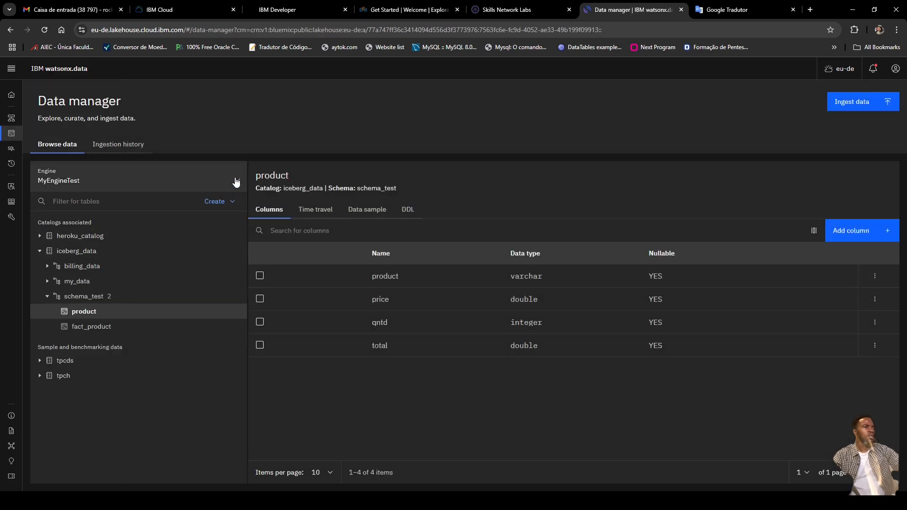
pyautogui.moveTo(229, 236)
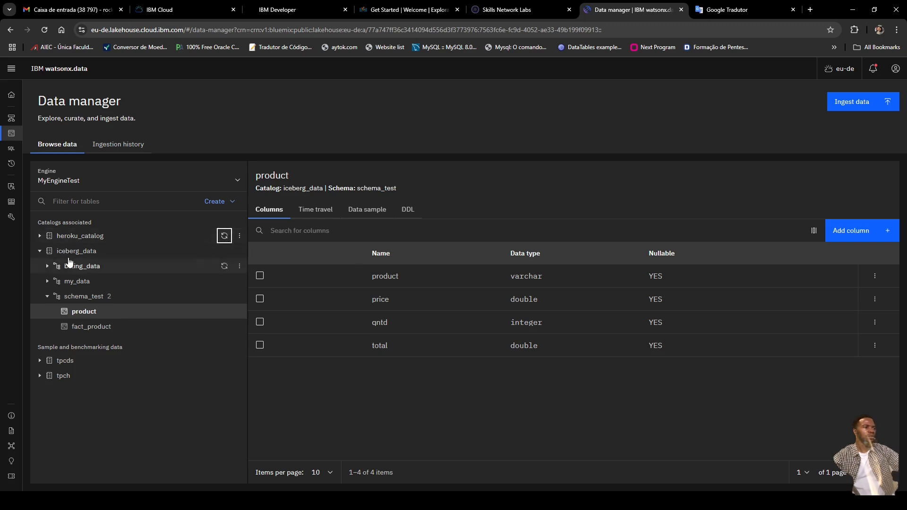
pyautogui.click(40, 252)
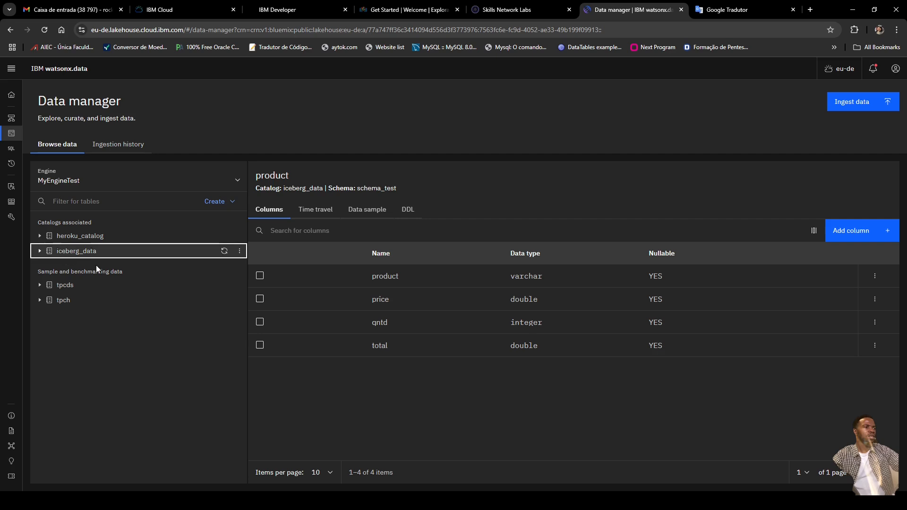
pyautogui.click(40, 252)
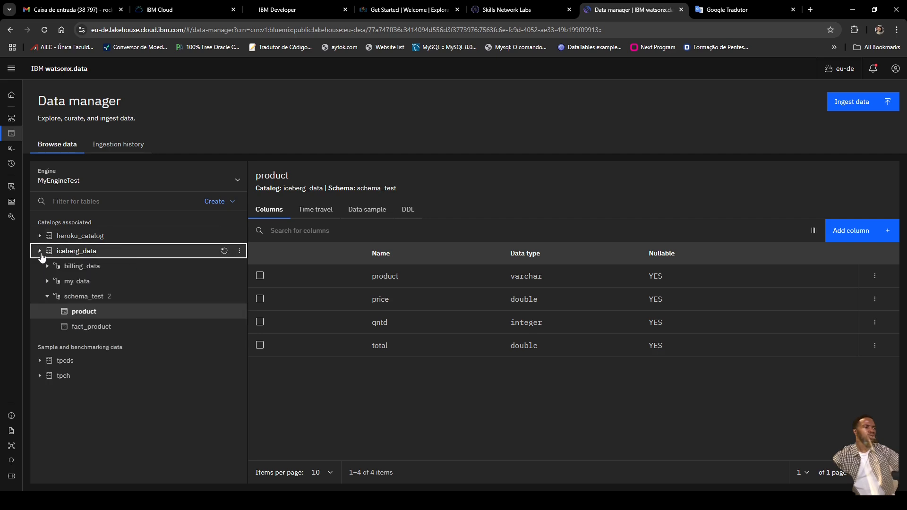
pyautogui.click(48, 297)
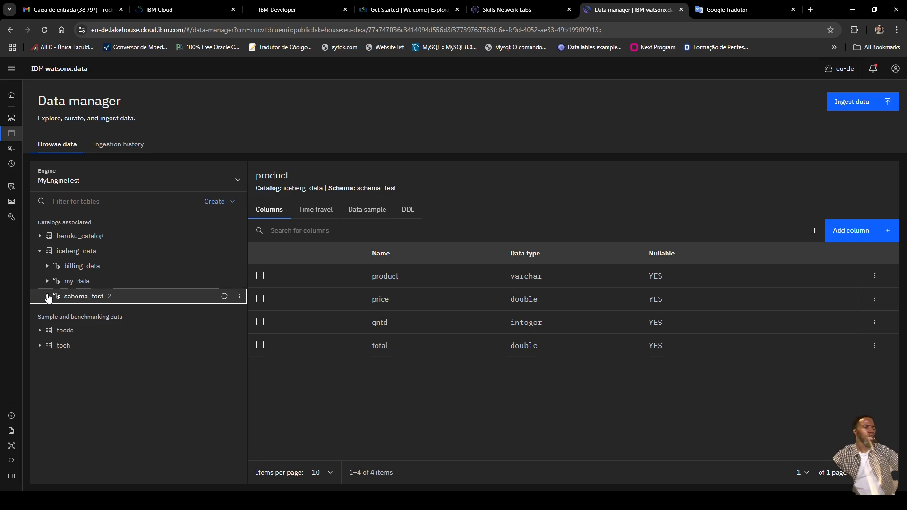
pyautogui.click(40, 252)
pyautogui.click(40, 236)
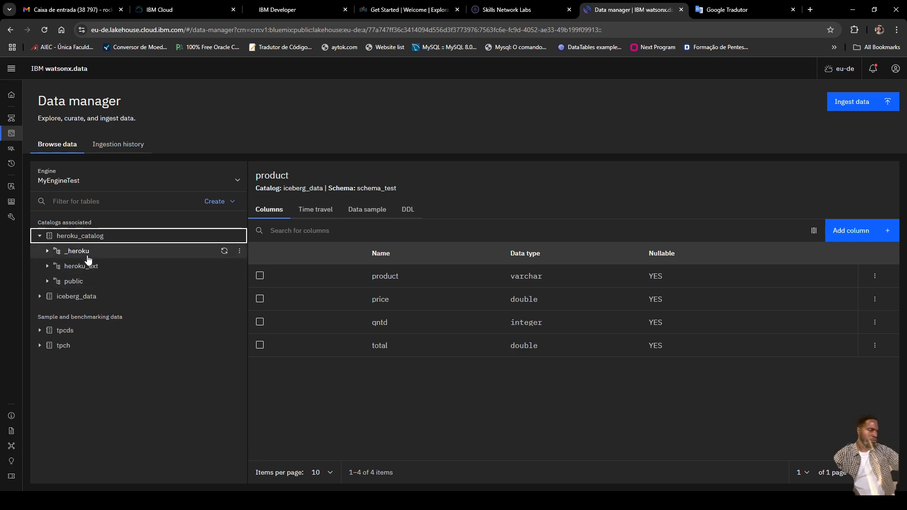
# Step: Expand heroku_catalog's public schema and scroll through its 14 tables
pyautogui.click(47, 282)
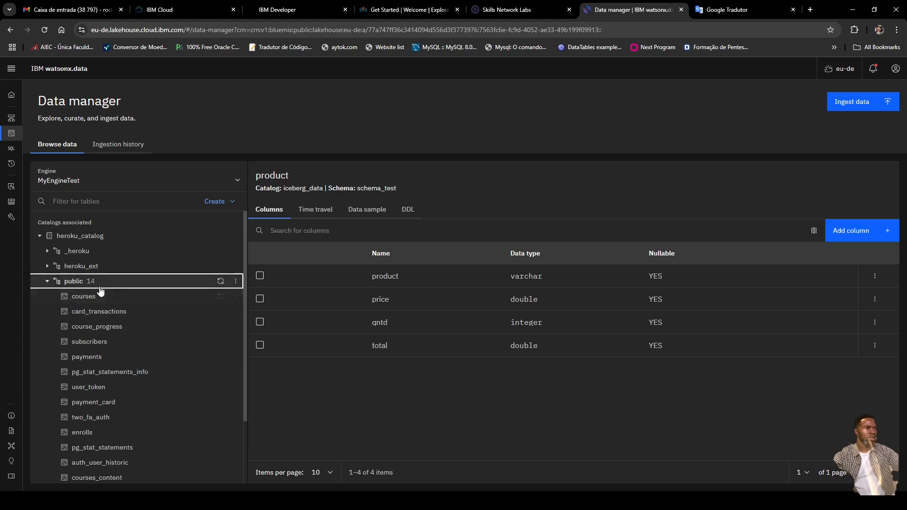
pyautogui.scroll(-2, 97, 310)
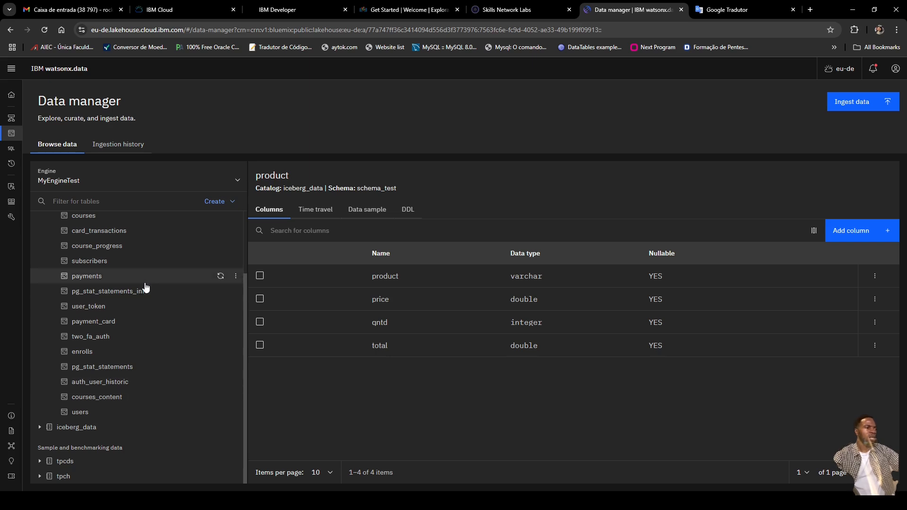
pyautogui.scroll(1, 90, 272)
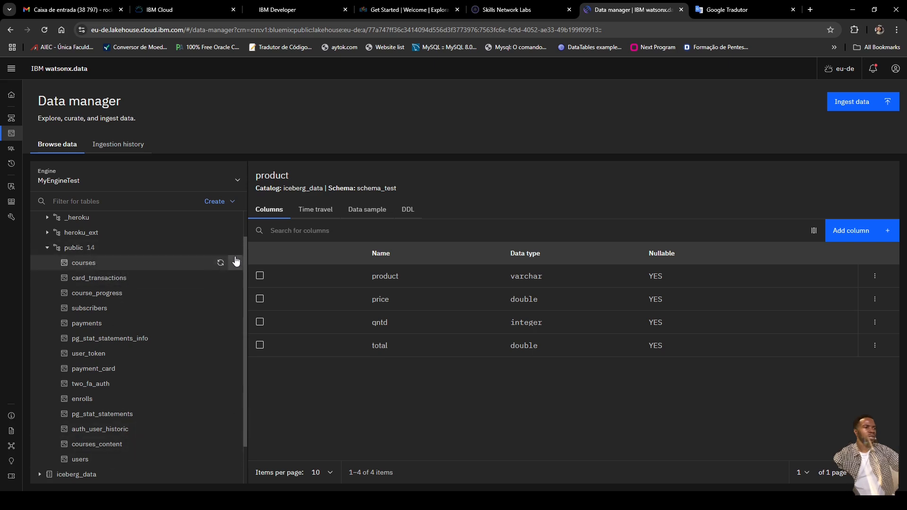
# Step: View the column lists of the courses, subscribers and users tables
pyautogui.click(236, 265)
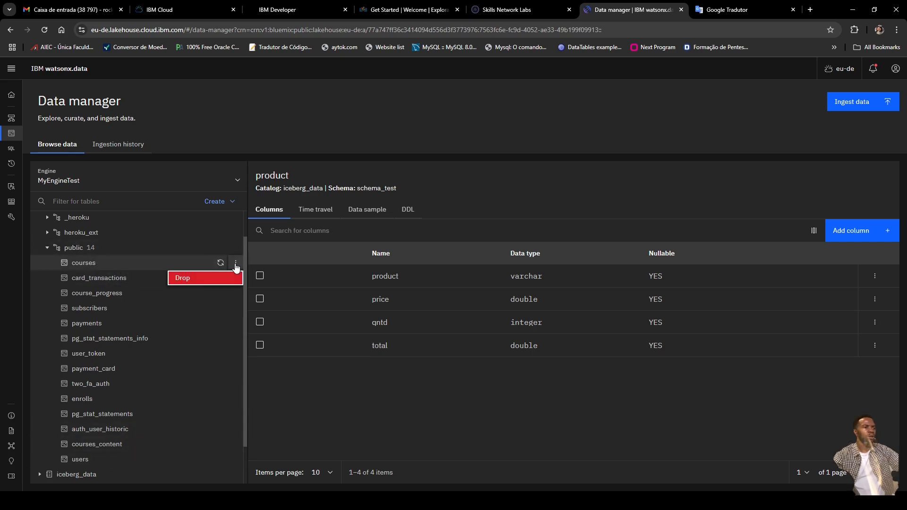
pyautogui.click(75, 263)
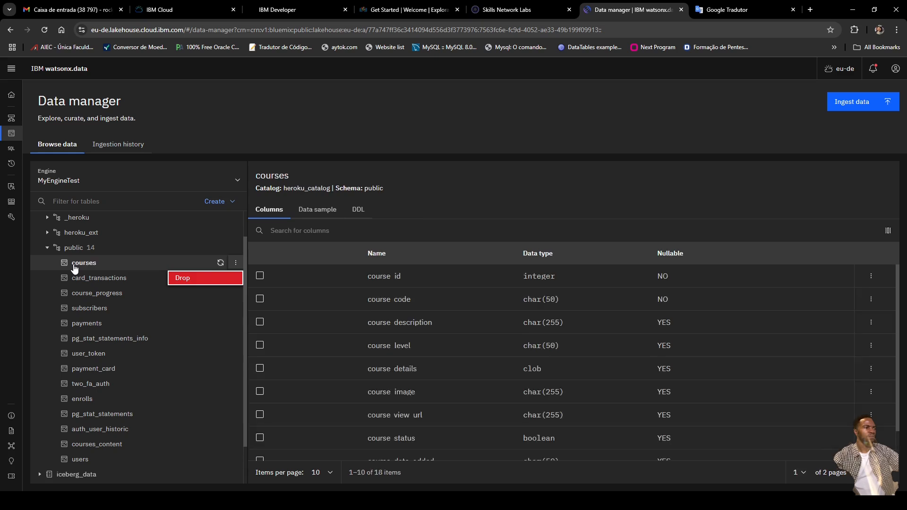
pyautogui.click(92, 309)
pyautogui.scroll(-1, 94, 402)
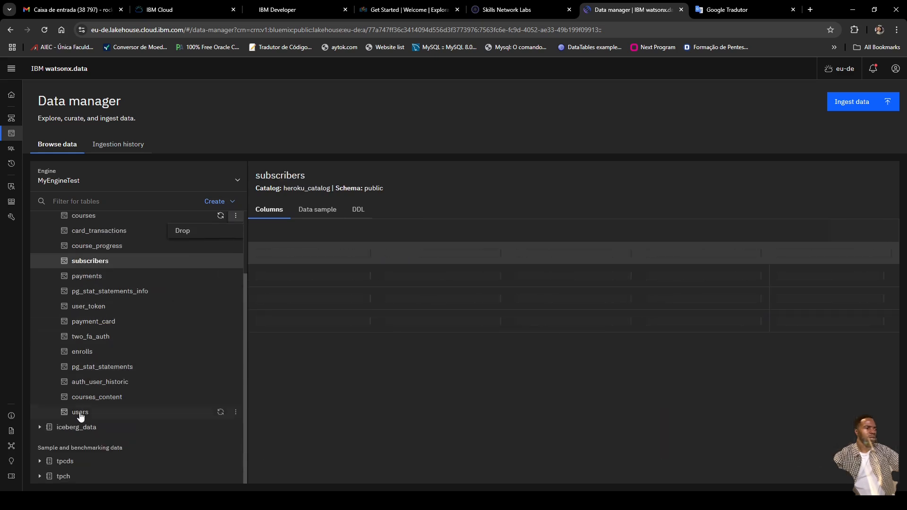
pyautogui.click(236, 414)
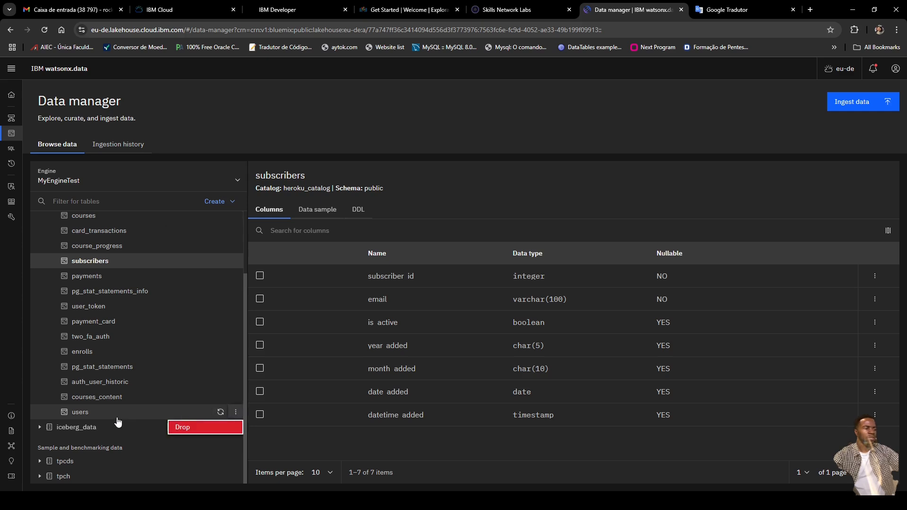
pyautogui.click(97, 414)
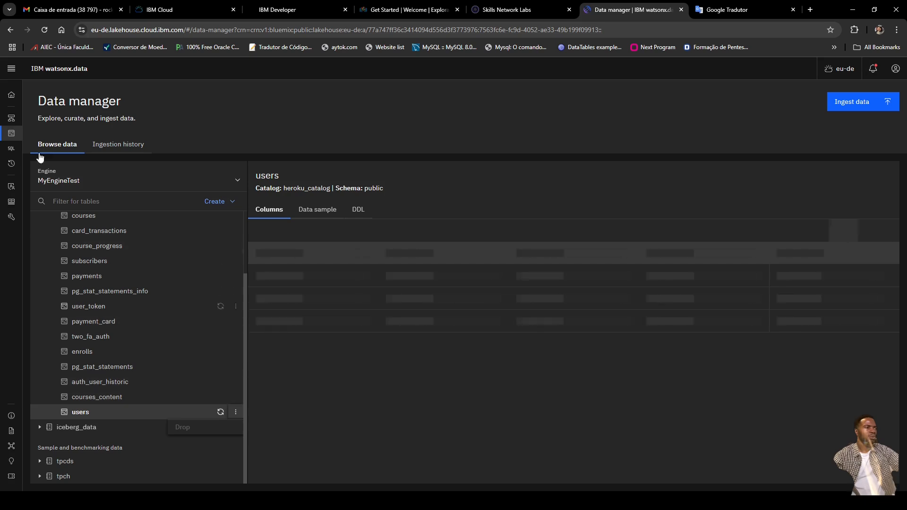
# Step: Switch to the Query workspace and scroll heroku_catalog's public tables, checking the users table's query options
pyautogui.moveTo(5, 160)
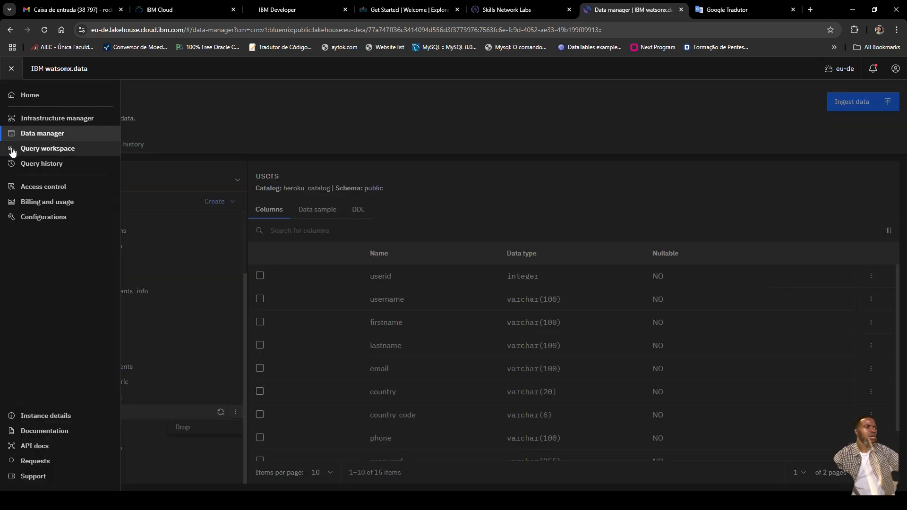
pyautogui.click(12, 150)
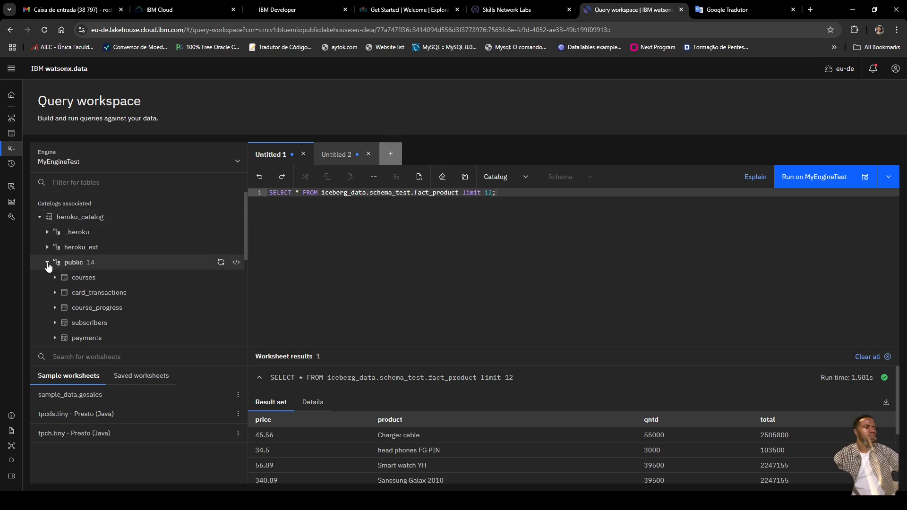
pyautogui.scroll(-4, 160, 317)
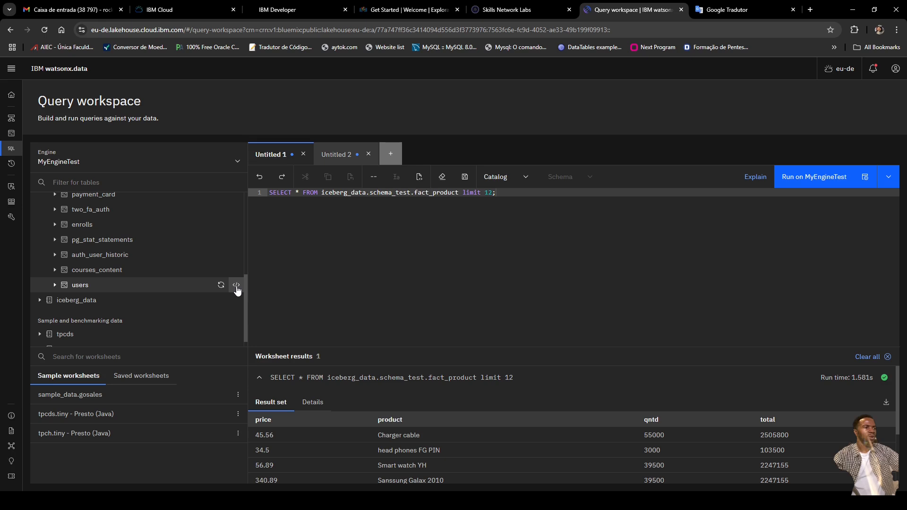
pyautogui.click(236, 286)
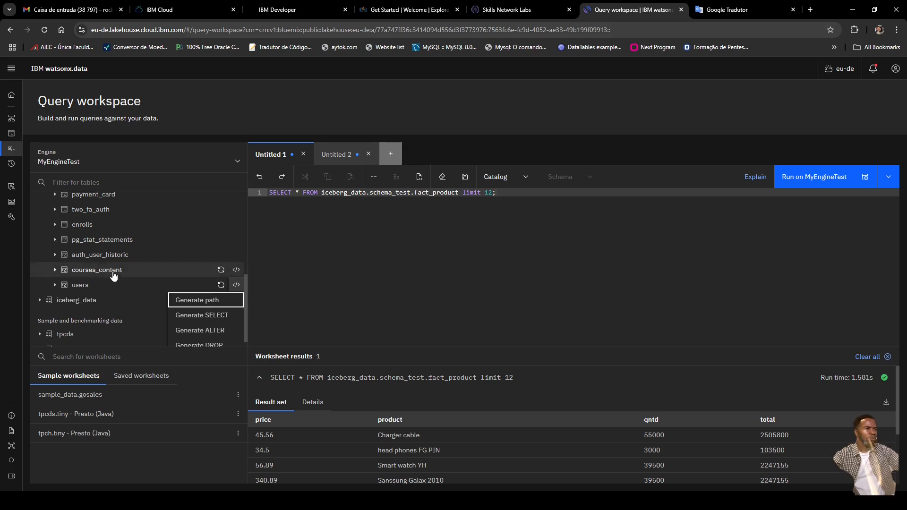
pyautogui.scroll(3, 100, 279)
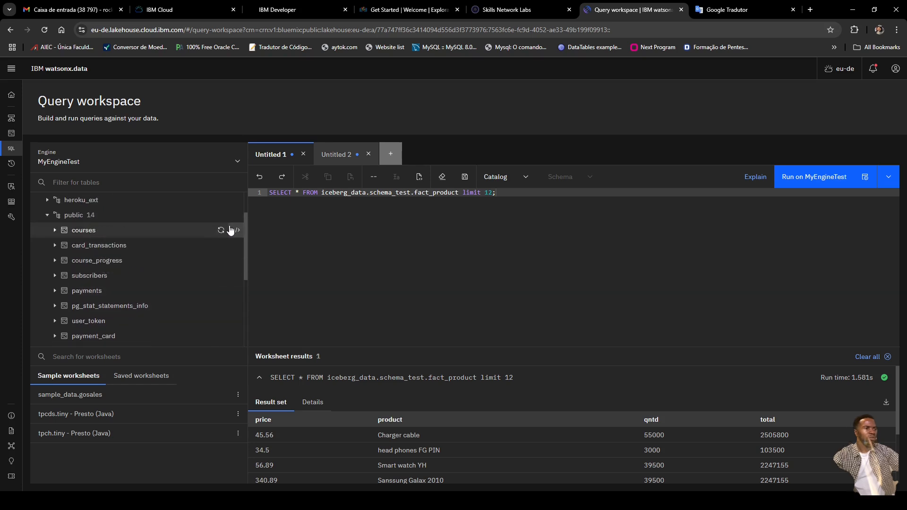
# Step: Generate a SELECT query for heroku_catalog.public.courses and delete the old fact_product query
pyautogui.click(236, 232)
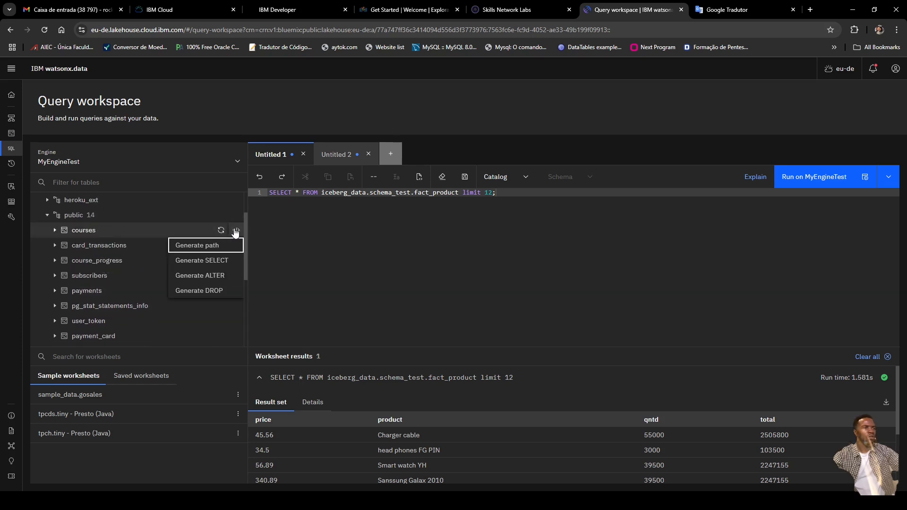
pyautogui.click(218, 266)
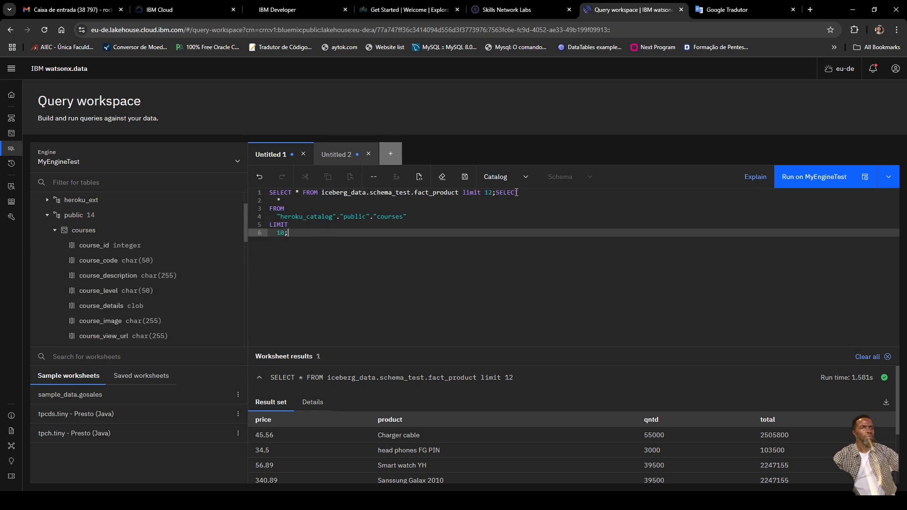
pyautogui.moveTo(495, 195); pyautogui.dragTo(258, 193)
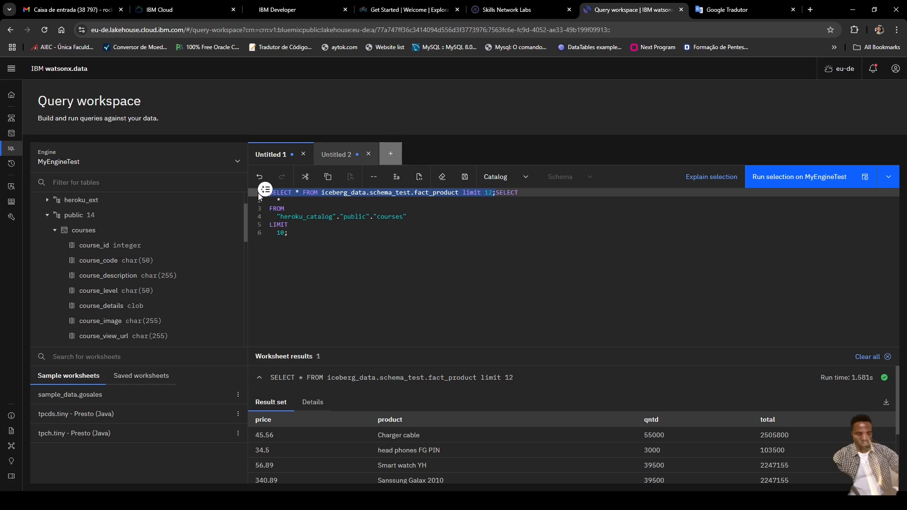
pyautogui.press('BackSpace')
# Step: Run the courses query on MyEngineTest and enlarge the results pane showing PY001 Python Basic
pyautogui.click(808, 178)
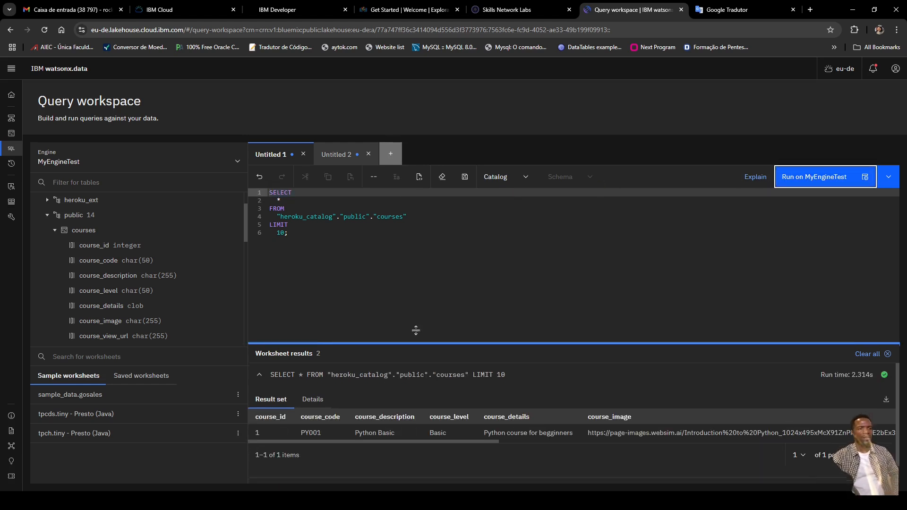
pyautogui.moveTo(426, 349); pyautogui.dragTo(430, 238)
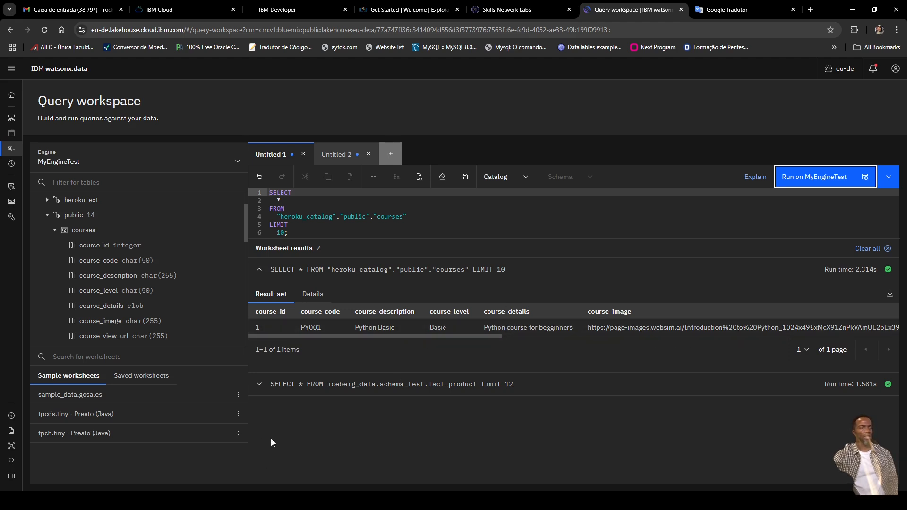
pyautogui.click(614, 501)
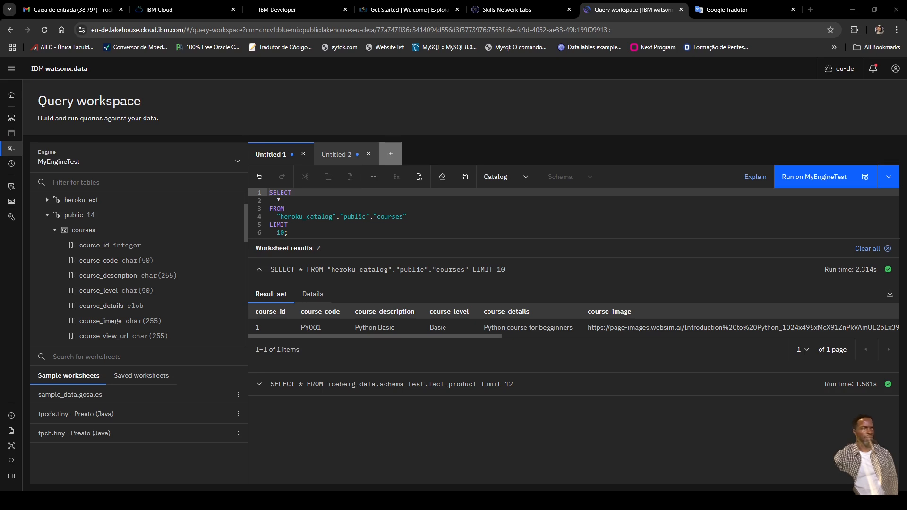
pyautogui.hotkey('alt', 'Tab')
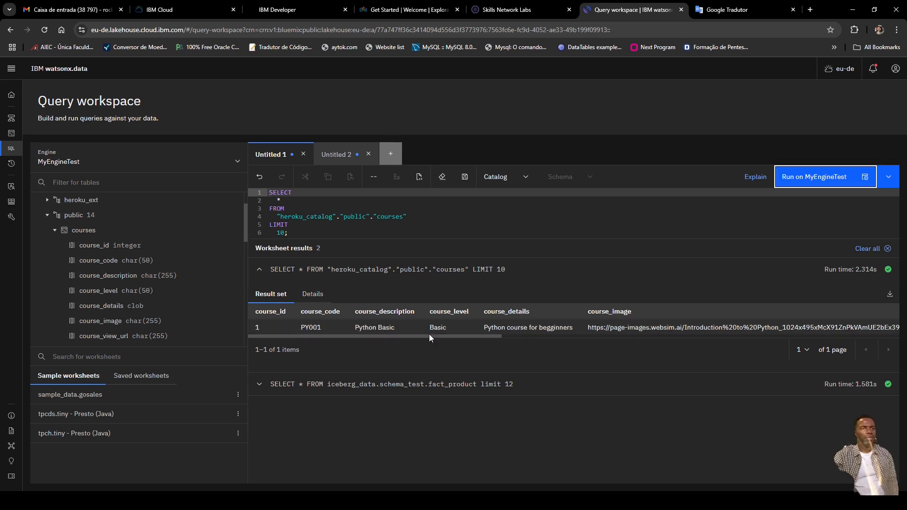